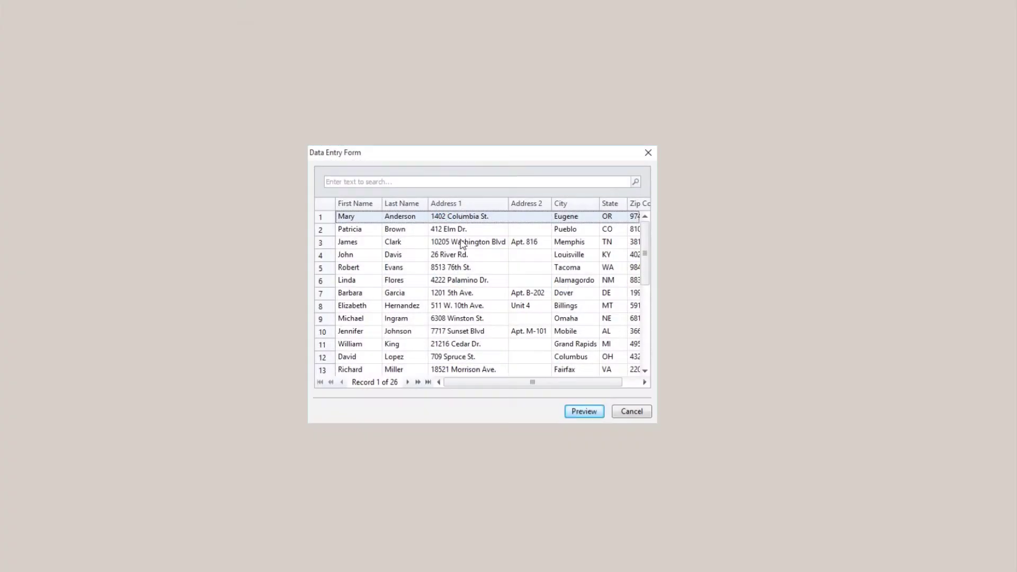
Select records 1-3, 9-13, 17, 19, 22 and 25, then preview their labels.
shift+click(462, 243)
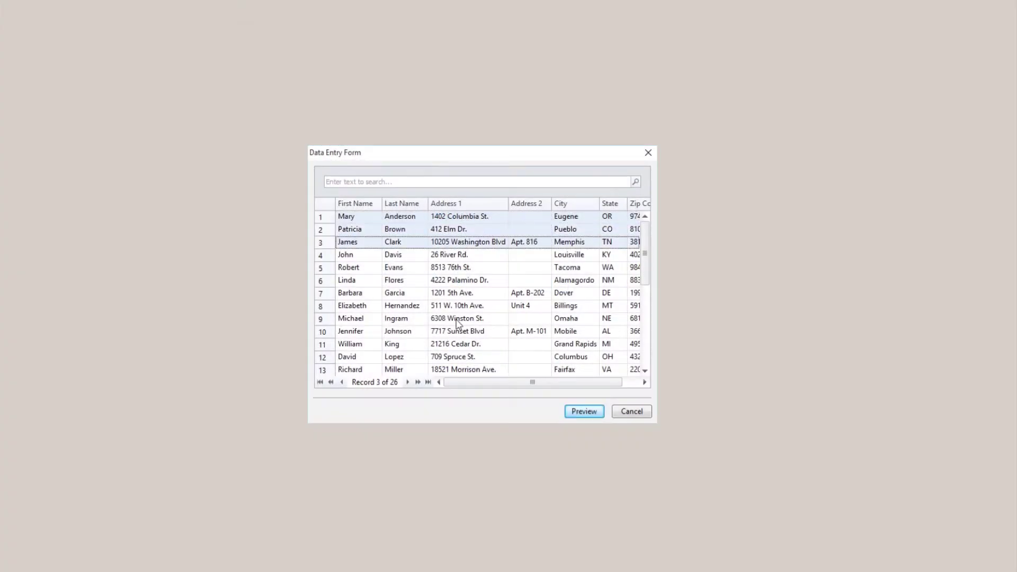
ctrl+click(457, 319)
ctrl+shift+click(464, 373)
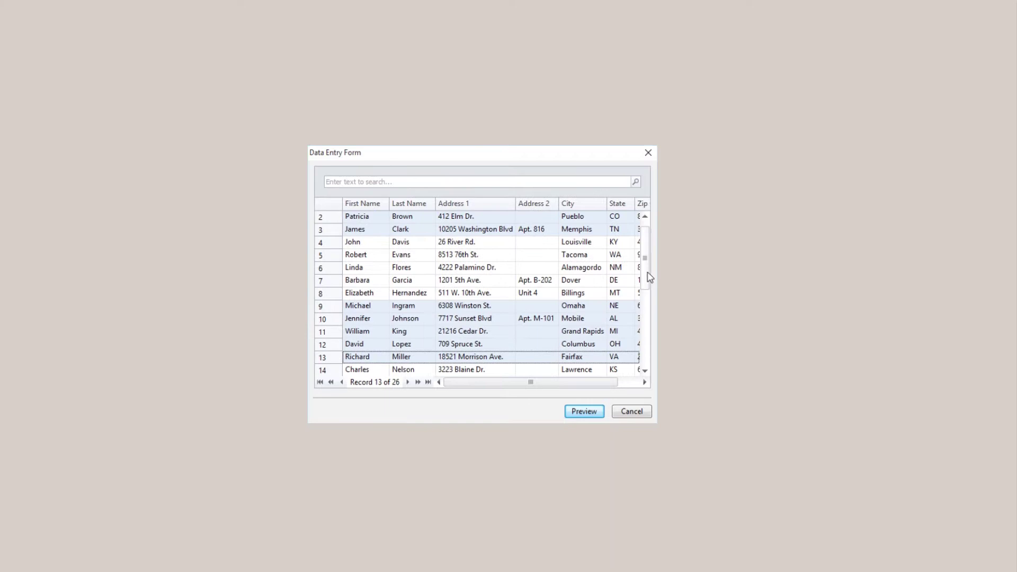
scroll(648, 275, down, 3)
ctrl+click(466, 307)
ctrl+click(467, 332)
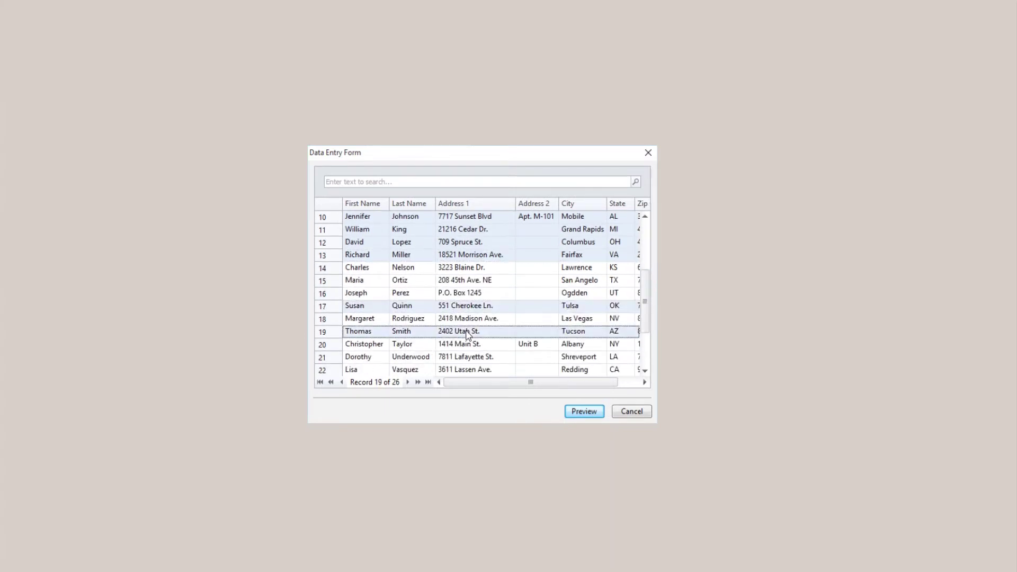
ctrl+click(469, 370)
drag(646, 328, 648, 374)
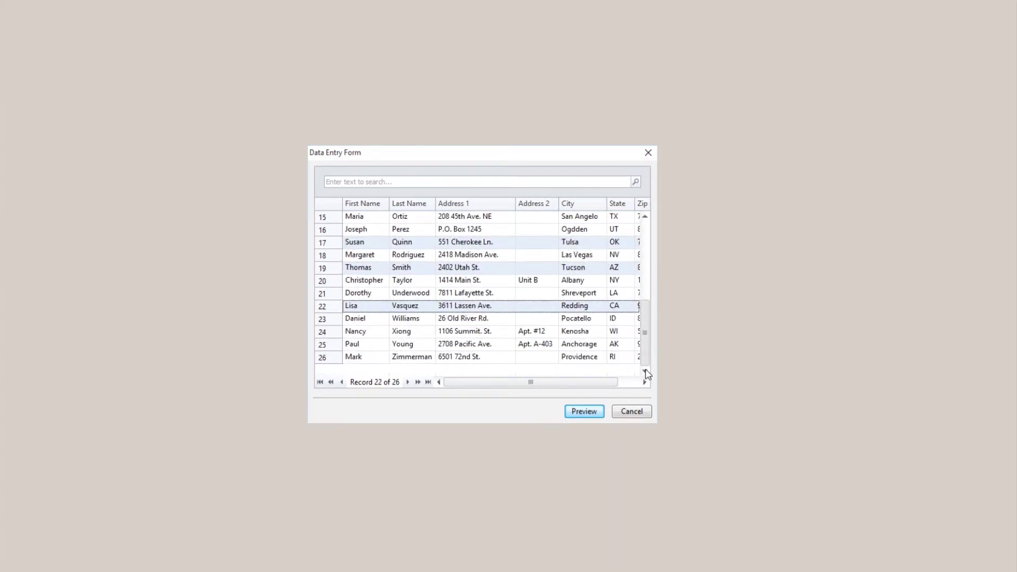
ctrl+click(486, 344)
click(578, 408)
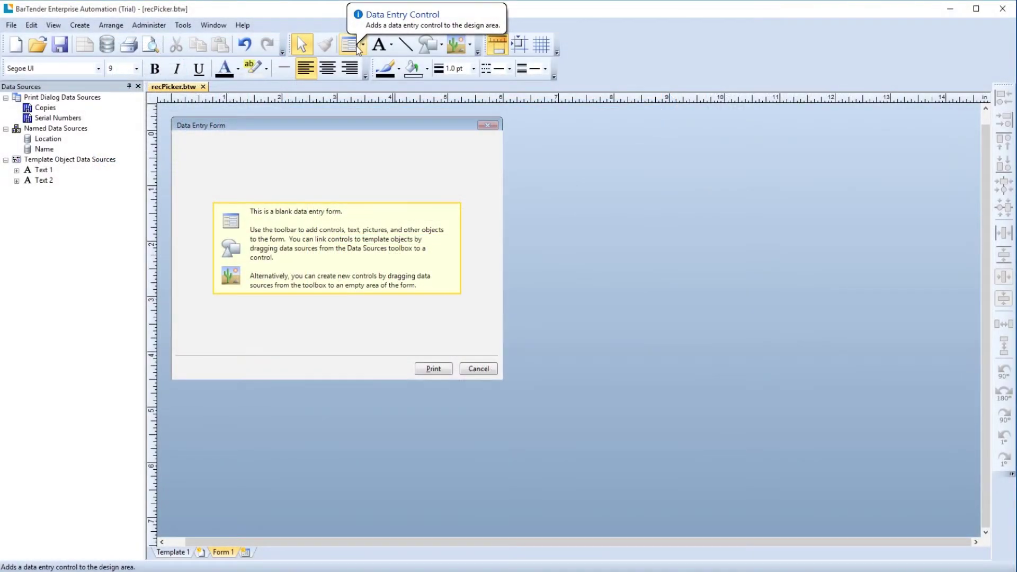
Place a Record Picker at the form's top-left and drag it large enough to fill the form.
click(358, 48)
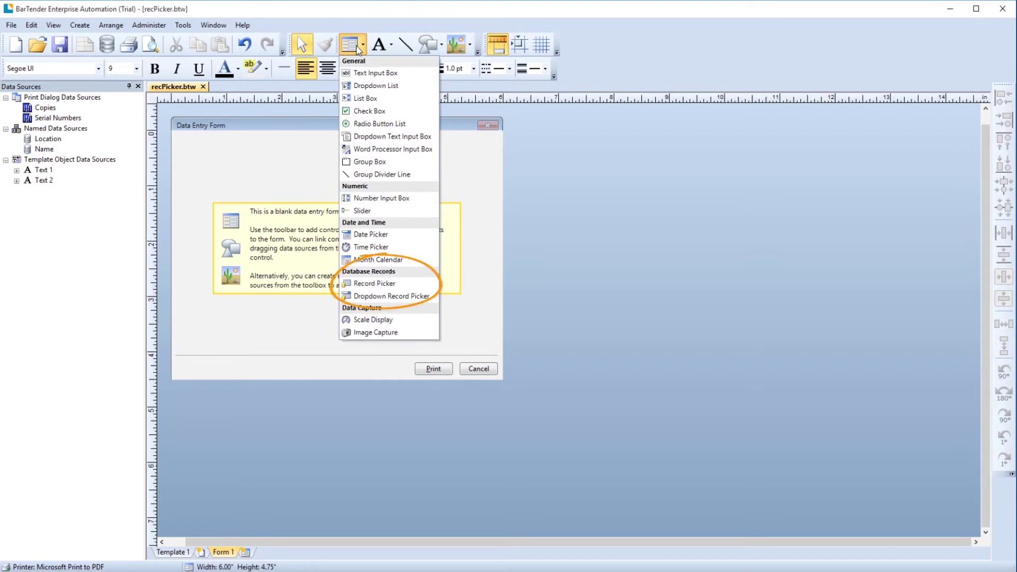
click(366, 283)
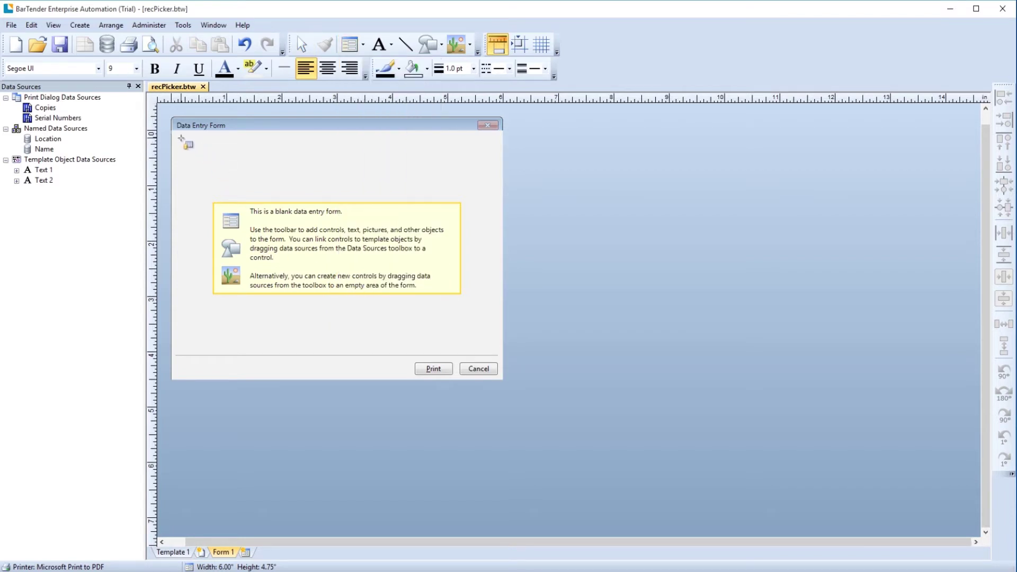
click(180, 137)
drag(253, 192, 488, 353)
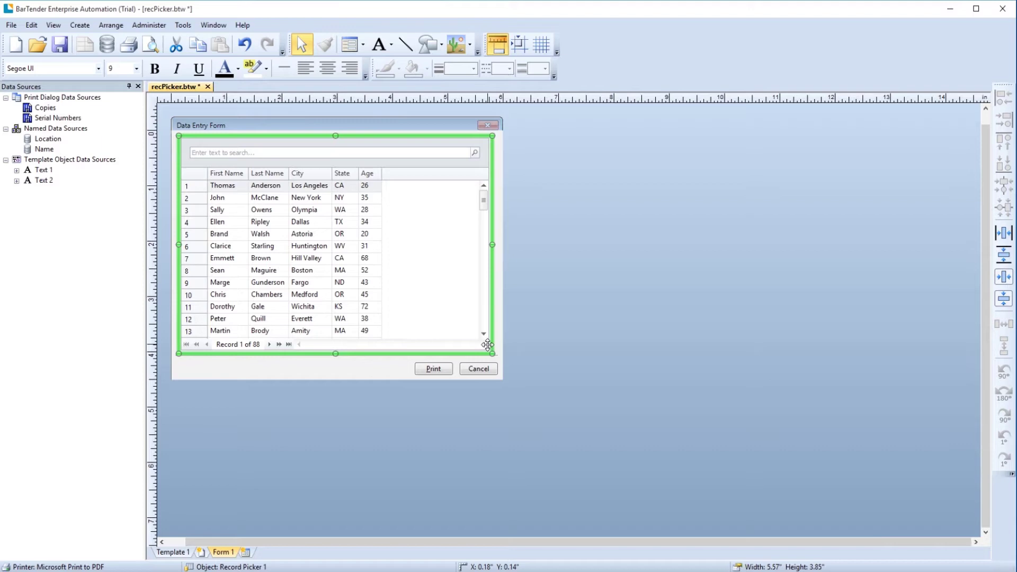
Open the Record Picker's properties, testing a search for 'Bos' along the way.
right_click(254, 180)
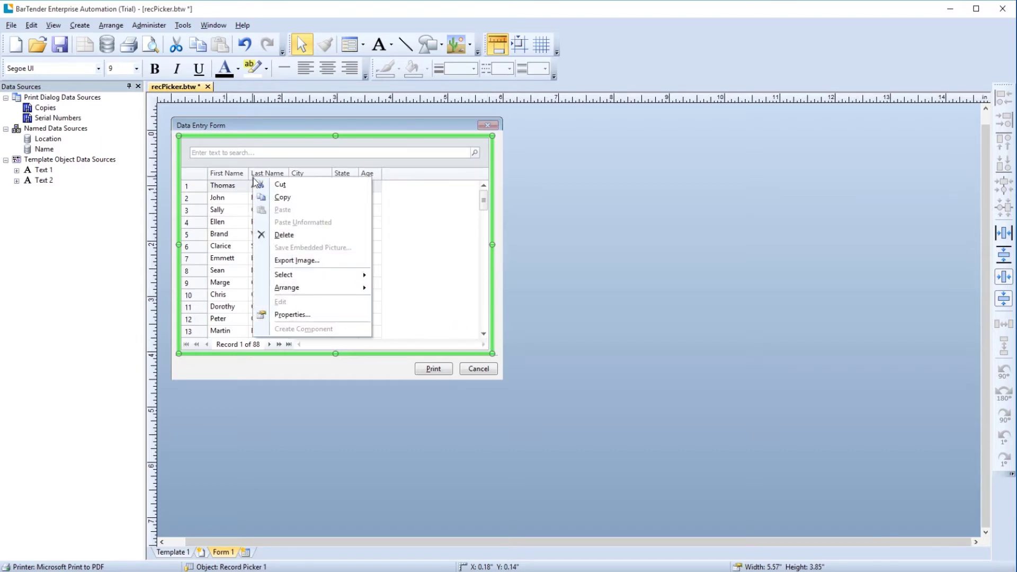
click(291, 314)
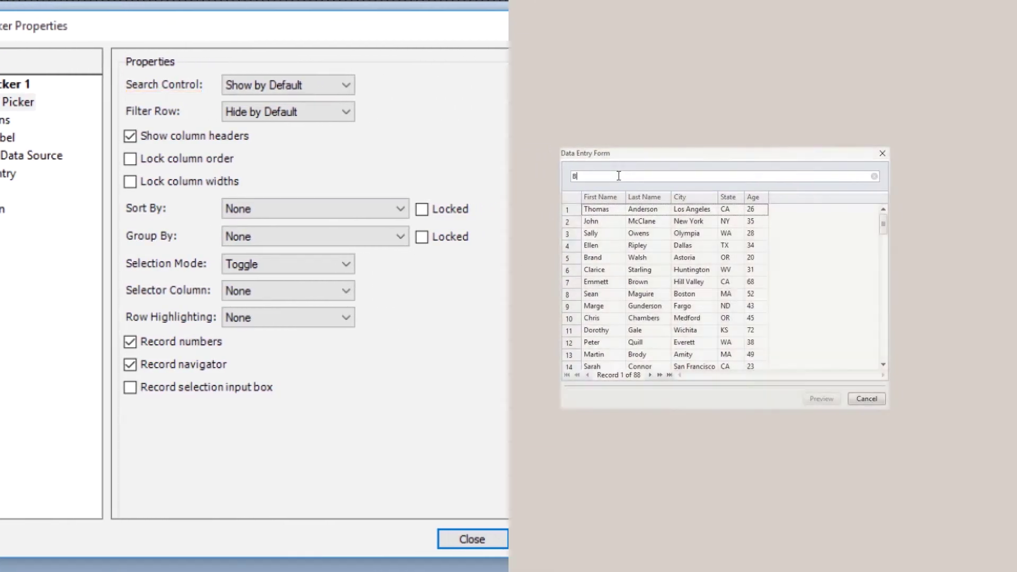
text(Boston)
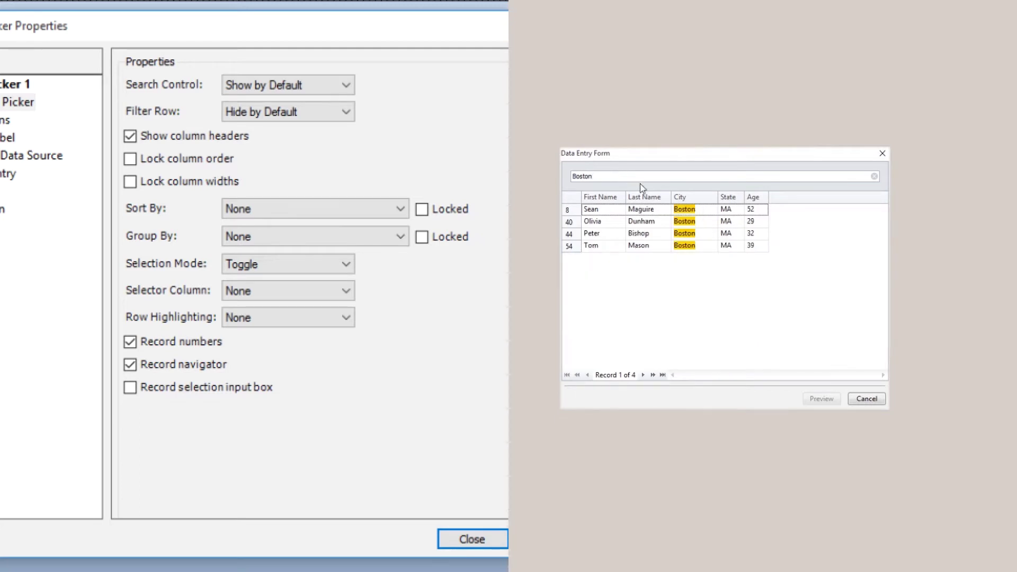
click(866, 398)
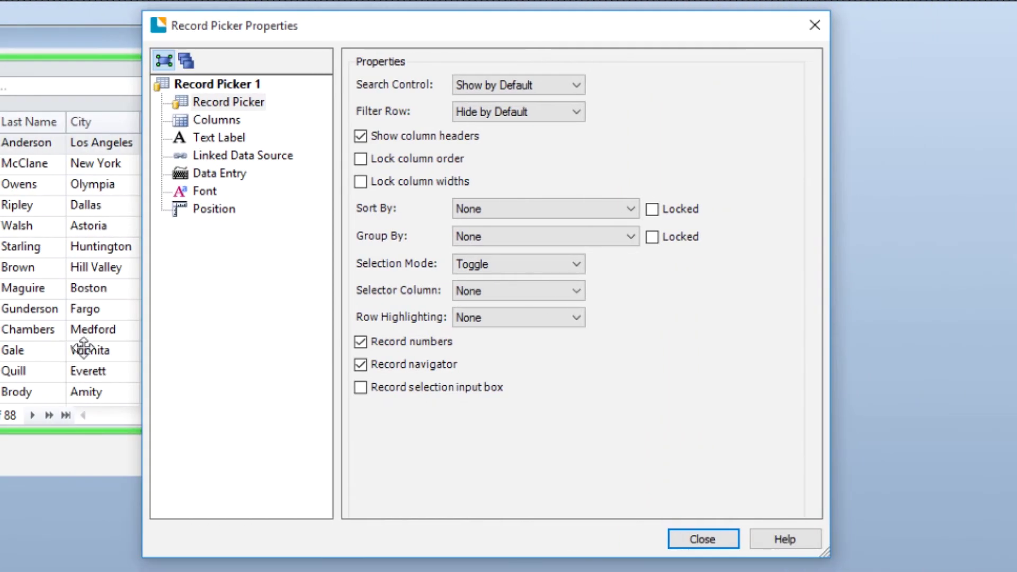
Leave Search Control shown and Filter Row hidden by default.
click(579, 83)
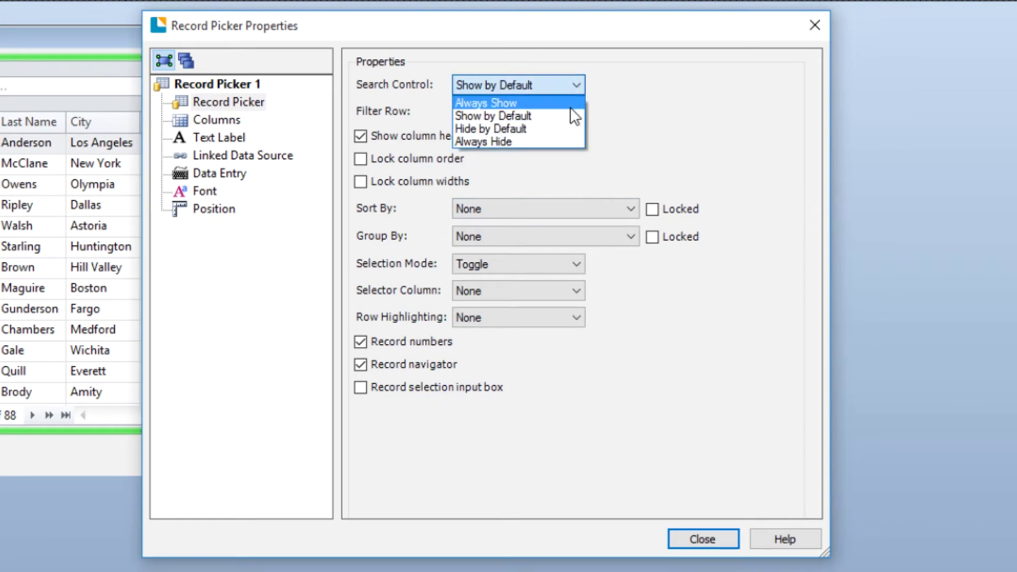
click(684, 85)
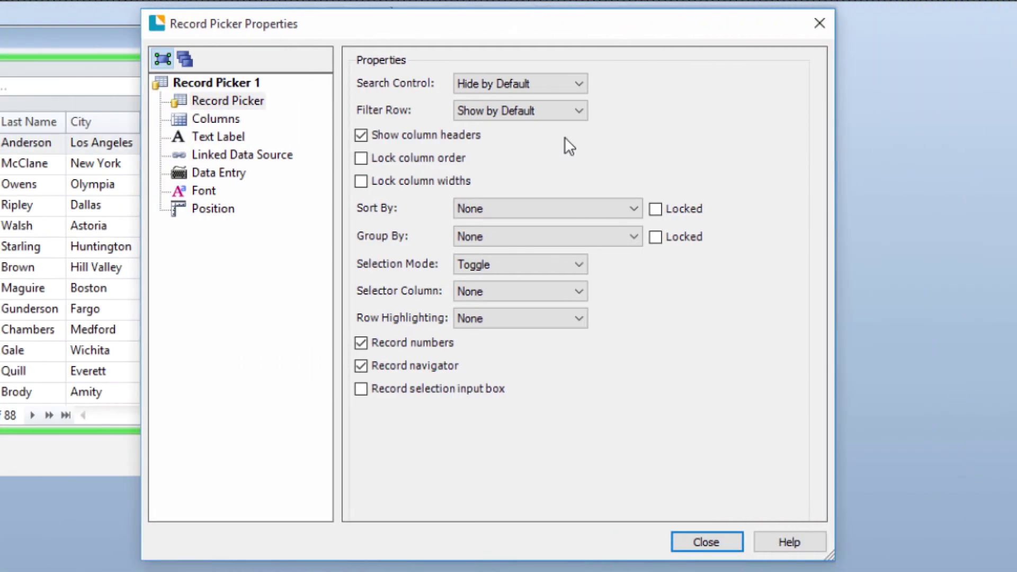
click(577, 110)
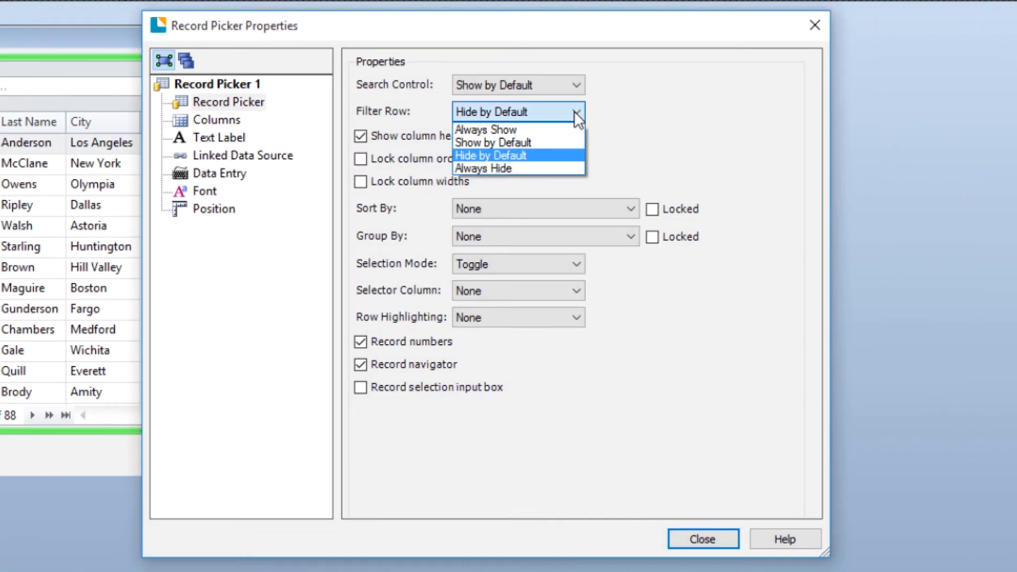
click(572, 155)
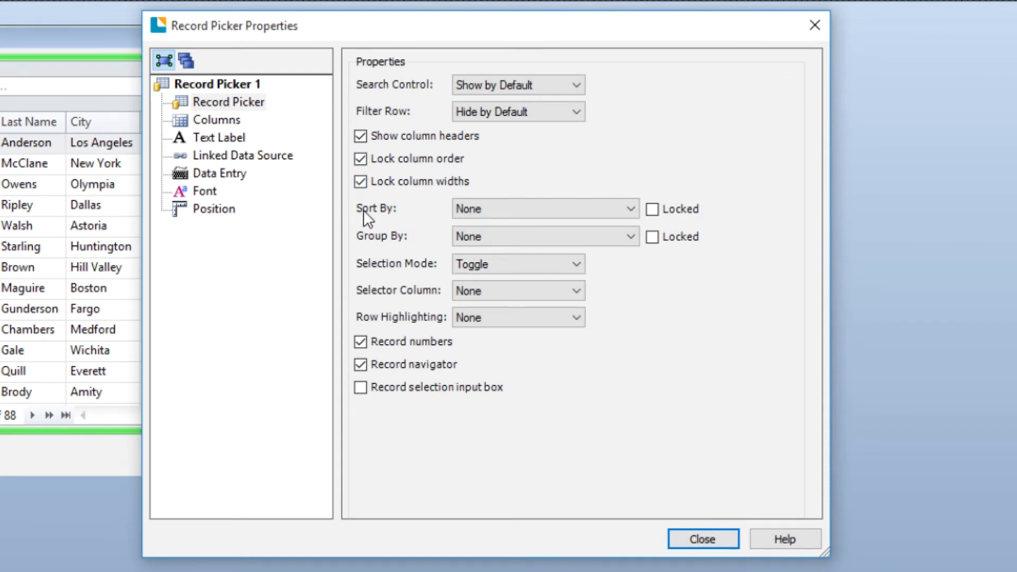
click(361, 159)
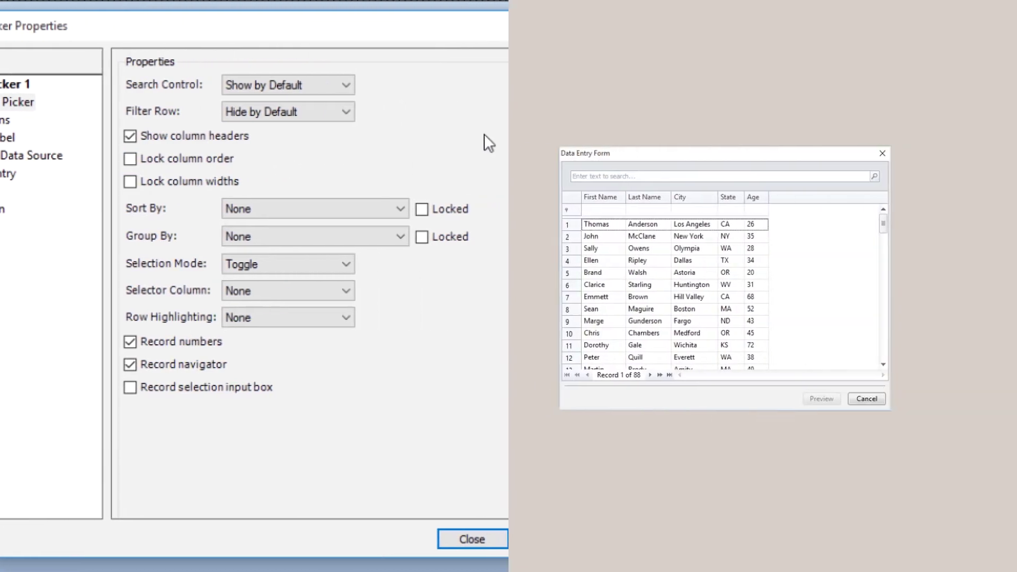
drag(607, 200, 668, 196)
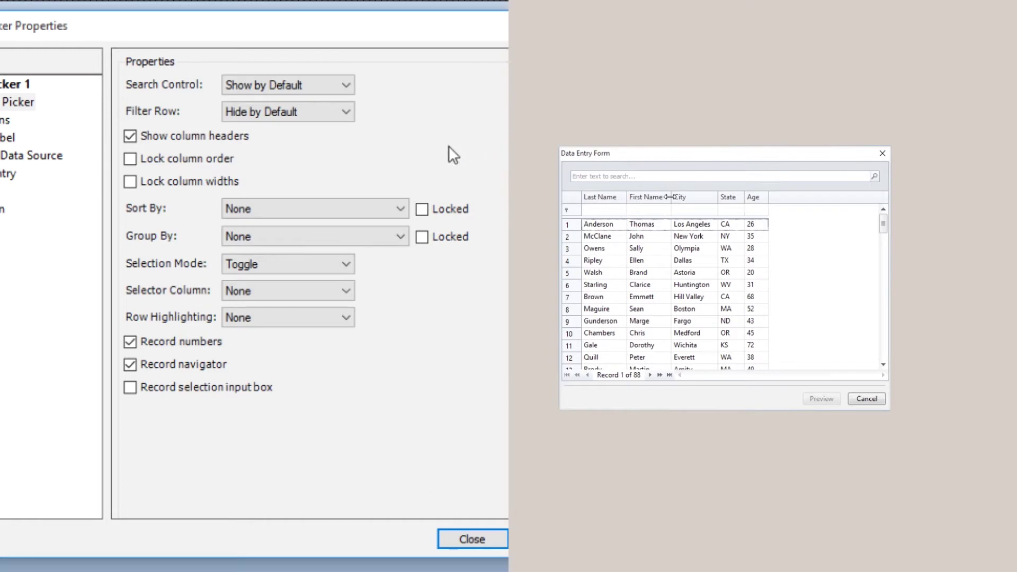
click(130, 136)
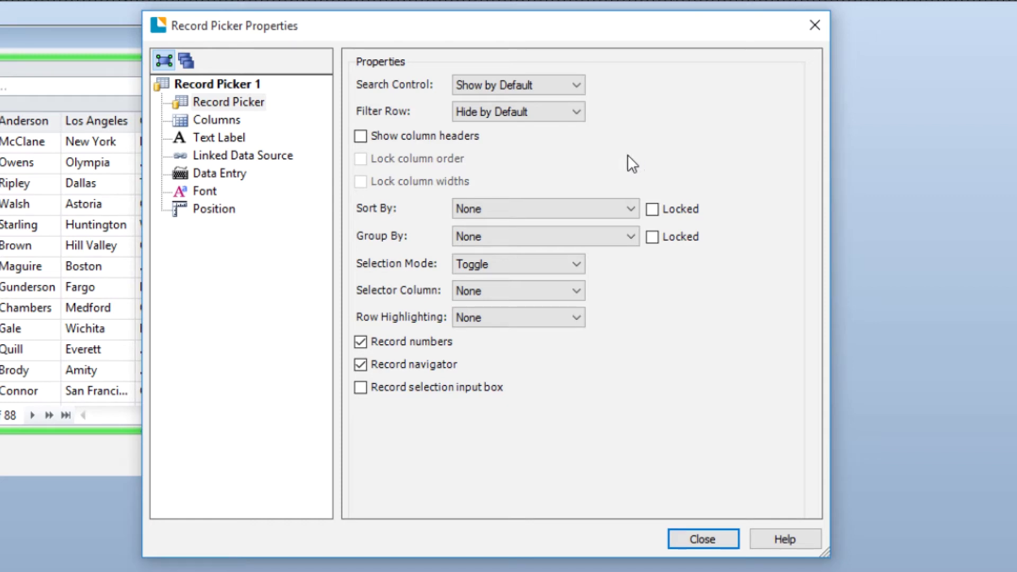
Turn column headers back on and sort the records by First Name.
click(360, 136)
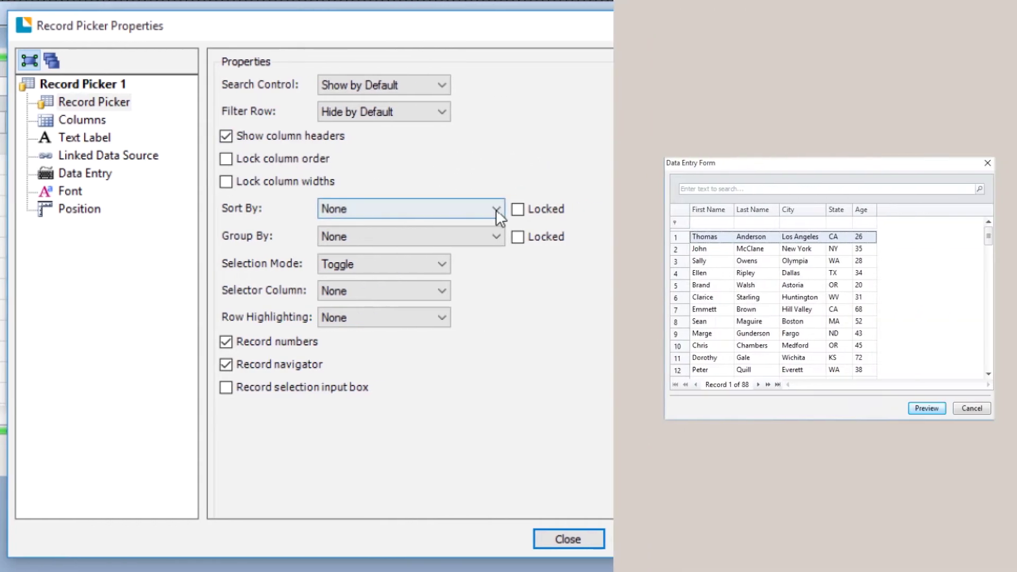
click(630, 209)
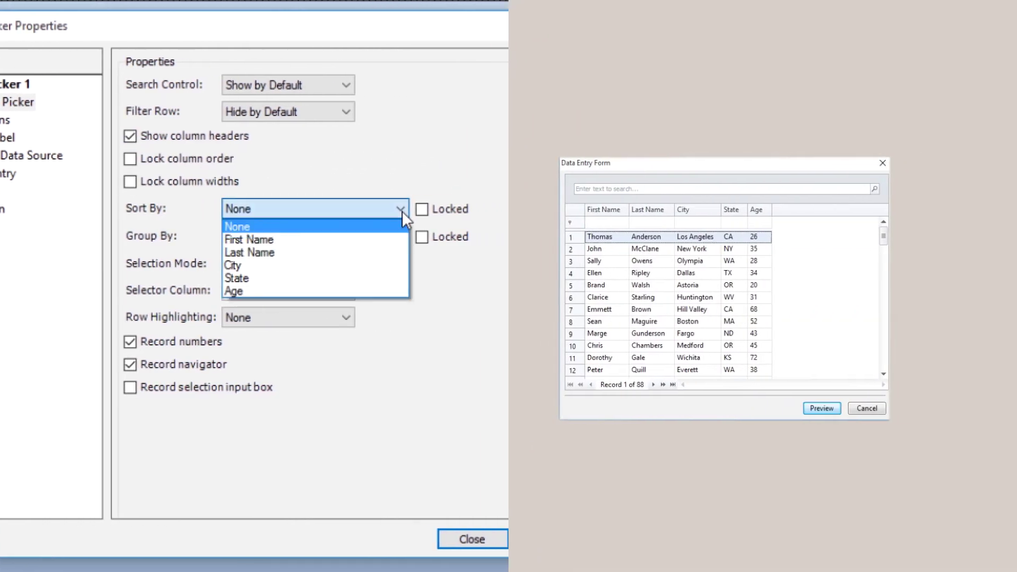
click(394, 239)
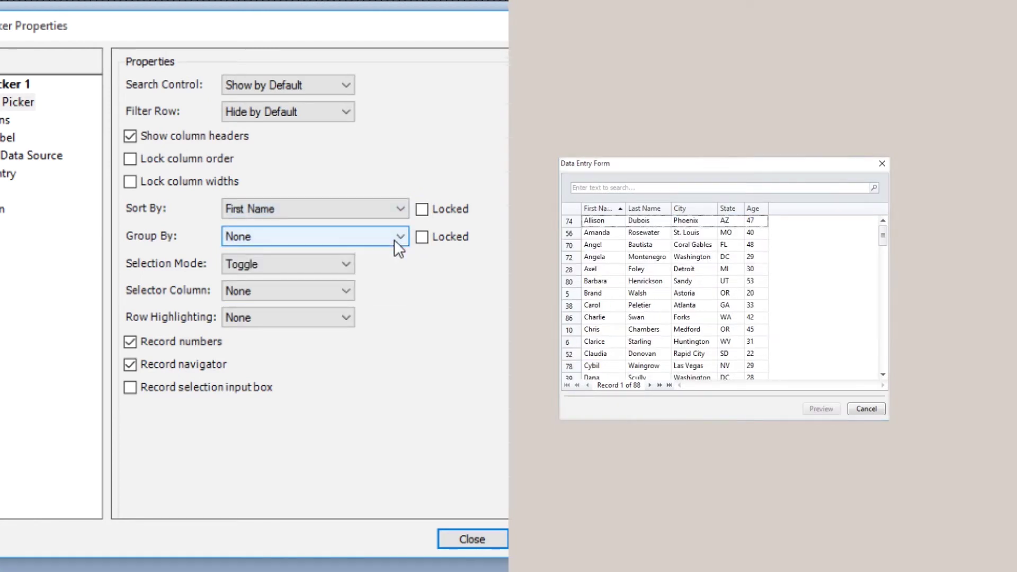
Group the records by State and expand the State: CA group.
click(405, 235)
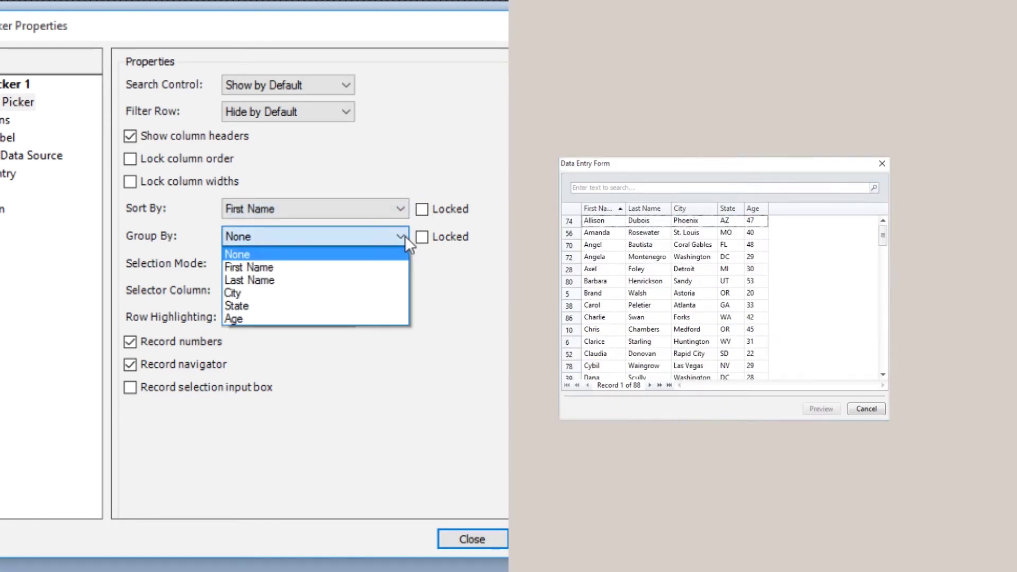
click(369, 306)
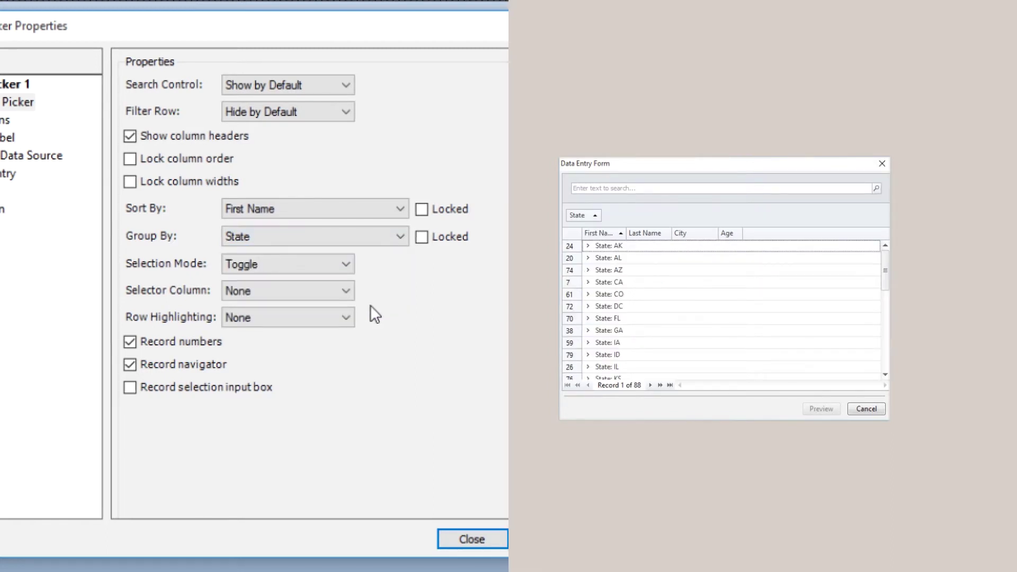
click(588, 282)
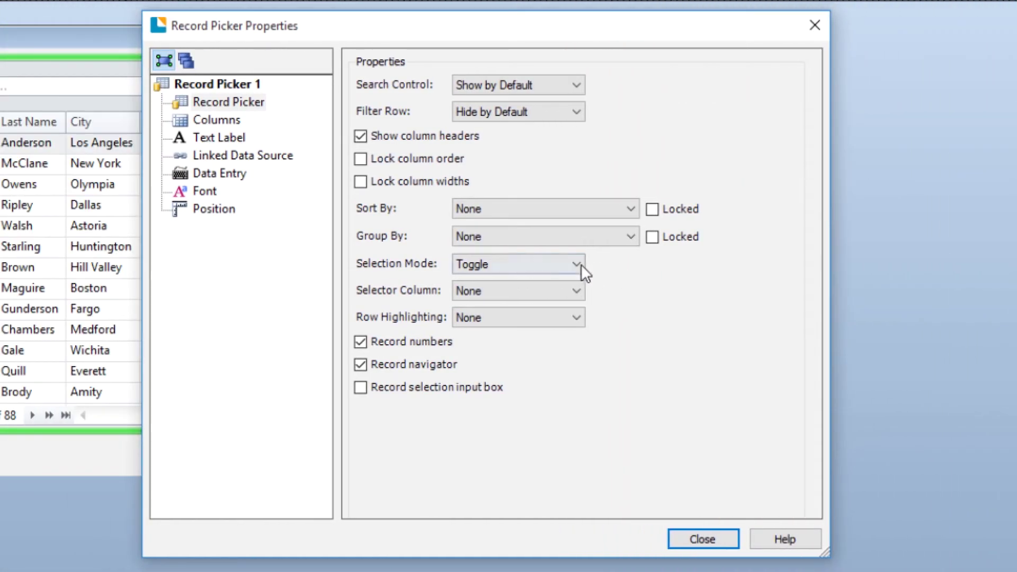
click(574, 265)
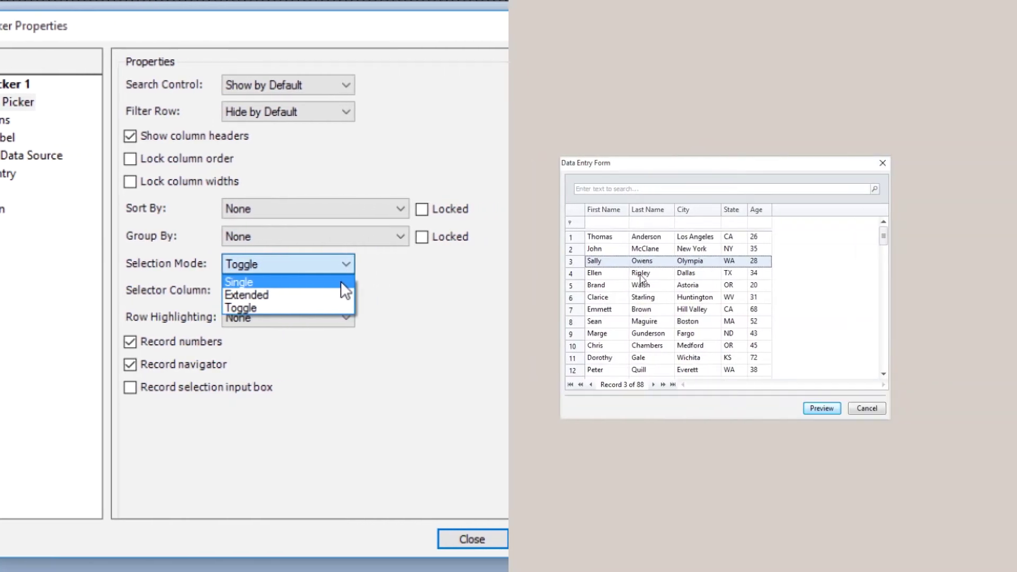
click(641, 274)
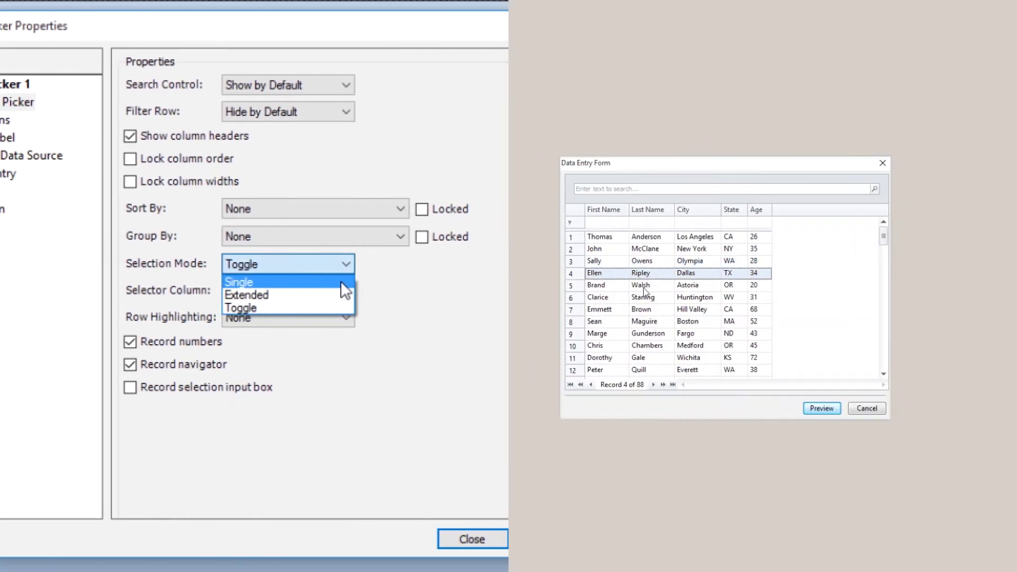
click(644, 289)
click(648, 299)
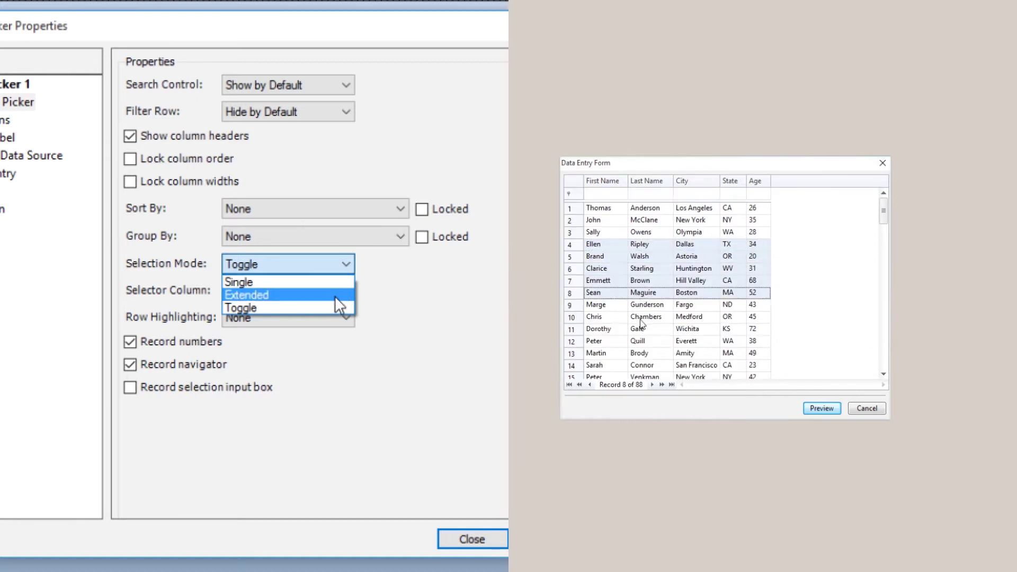
click(640, 317)
click(639, 343)
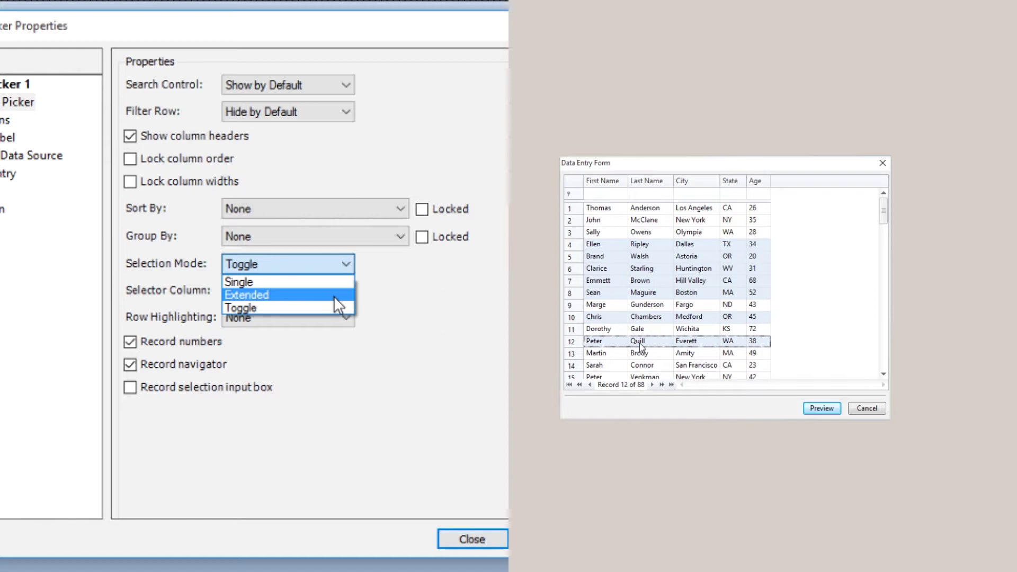
click(596, 261)
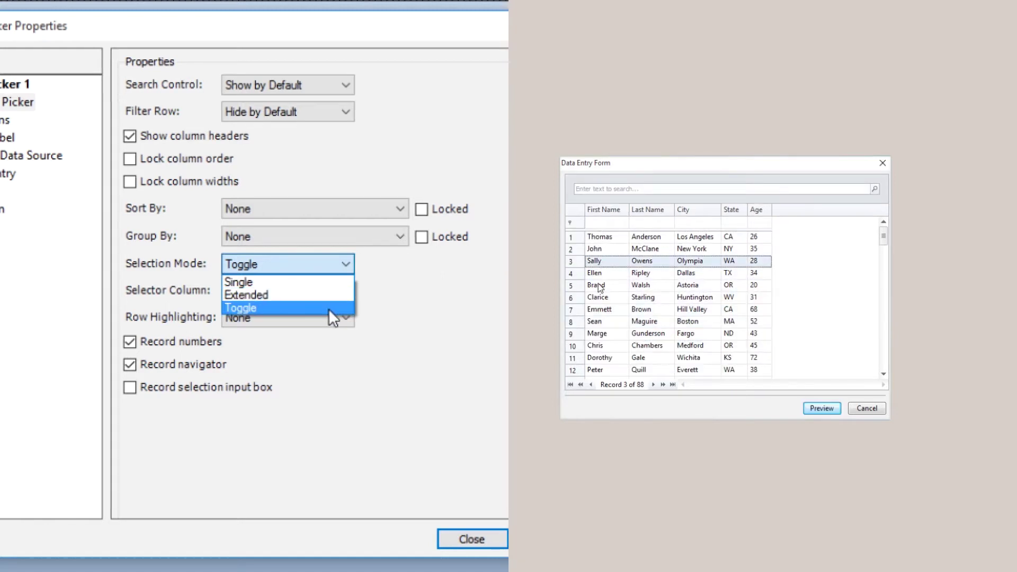
click(599, 287)
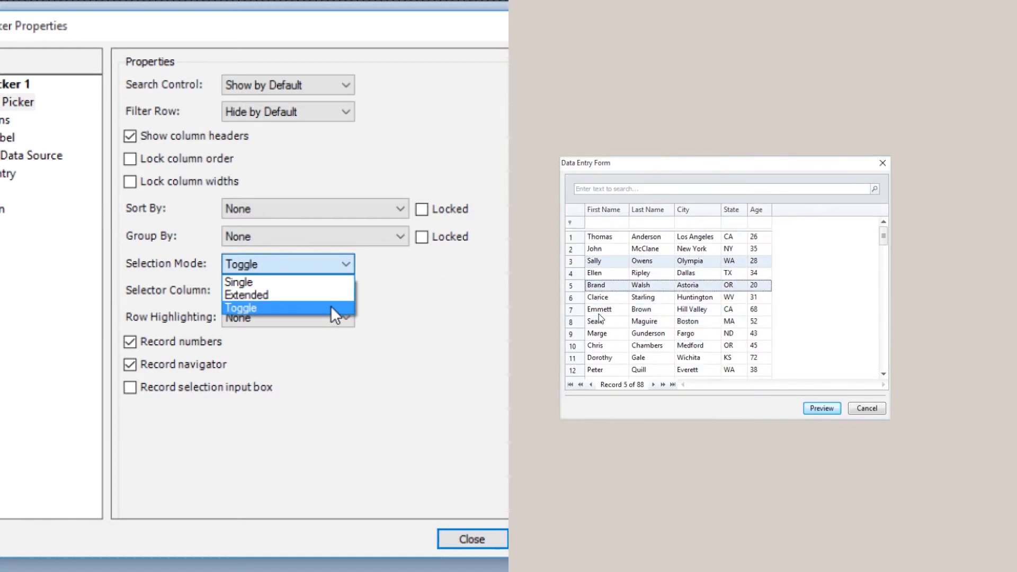
click(600, 310)
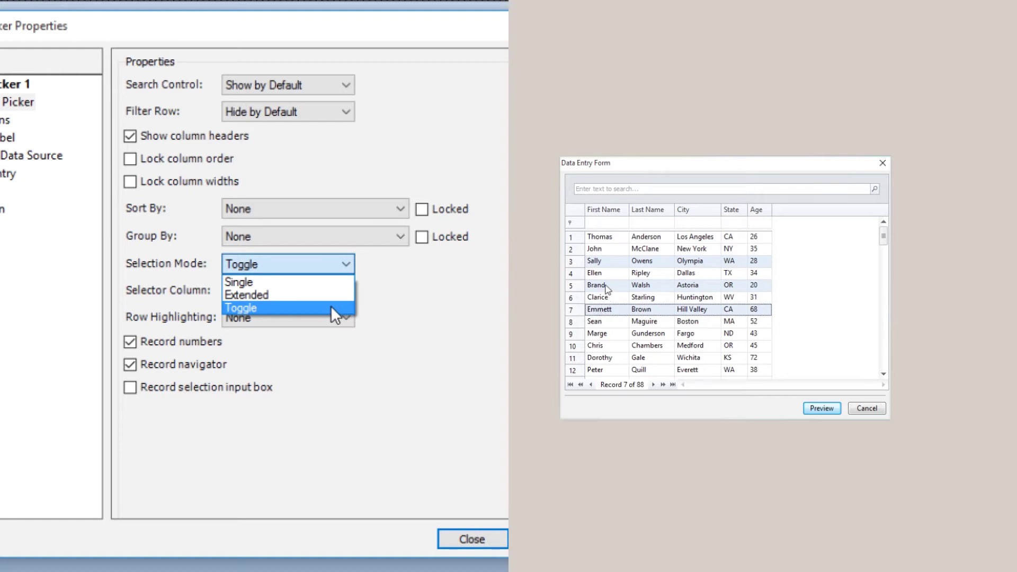
Keep Toggle selection mode and set Selector Column to Quantity after trying Checkbox.
click(606, 290)
click(440, 275)
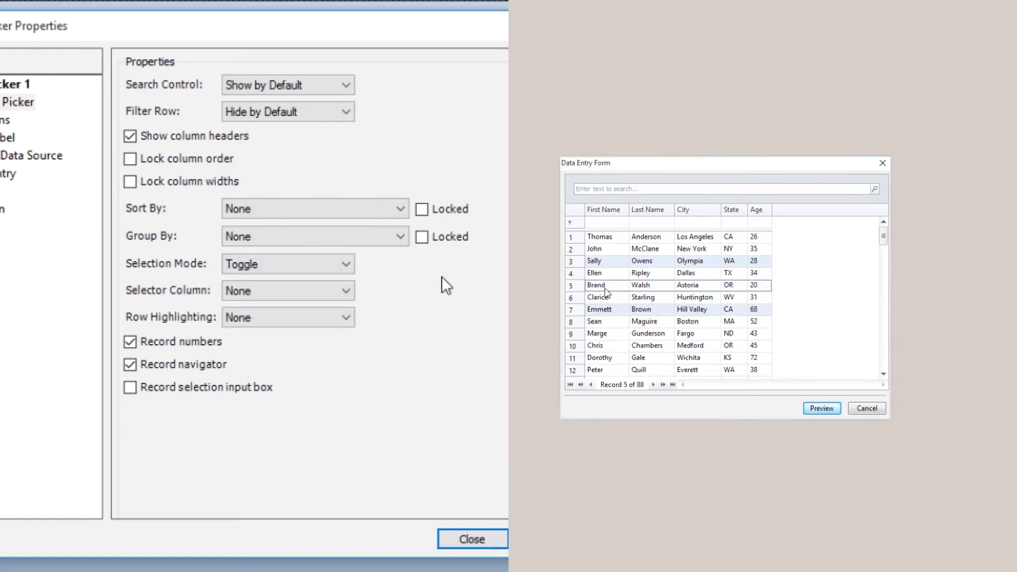
click(346, 290)
click(600, 311)
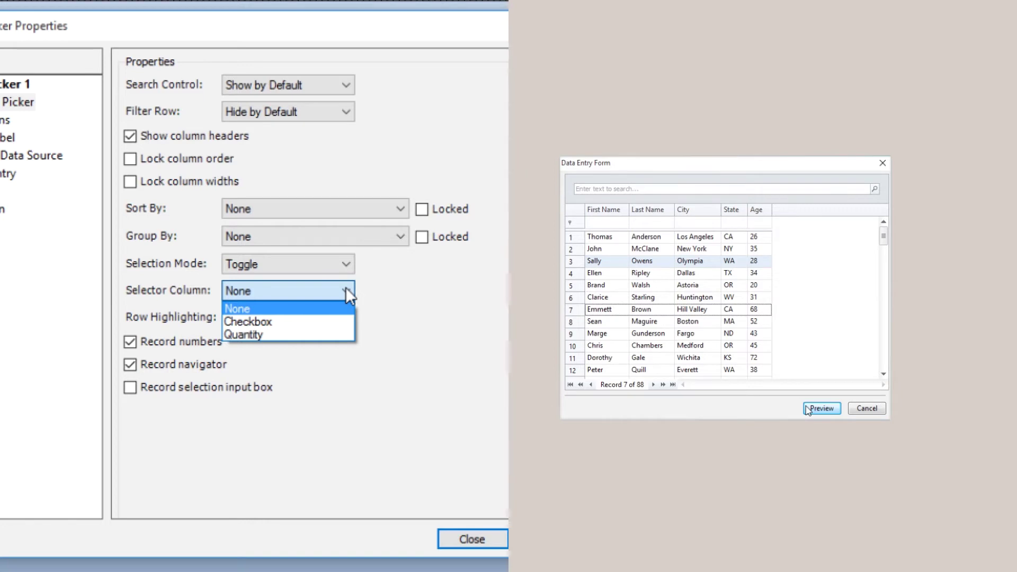
click(336, 320)
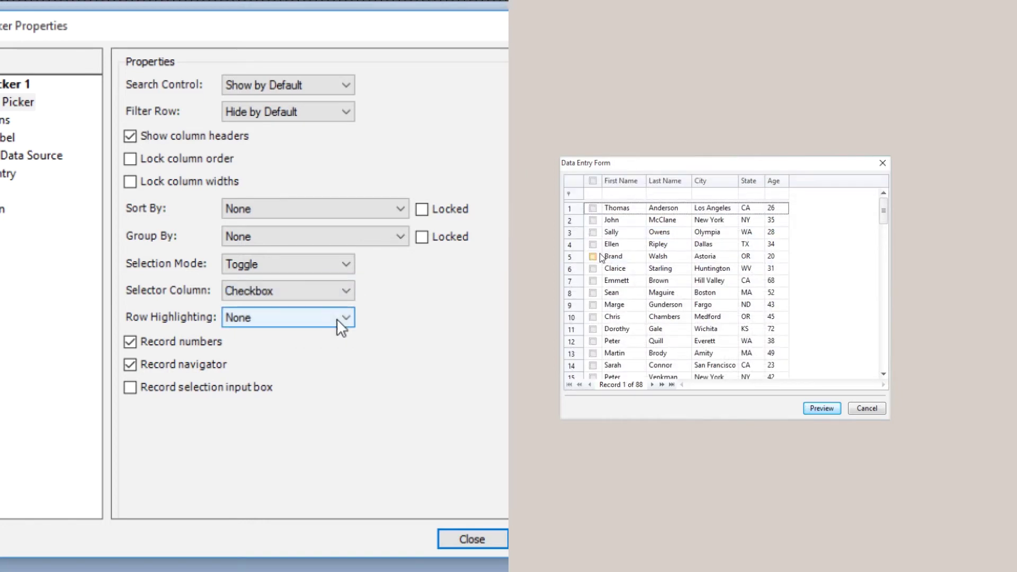
click(345, 290)
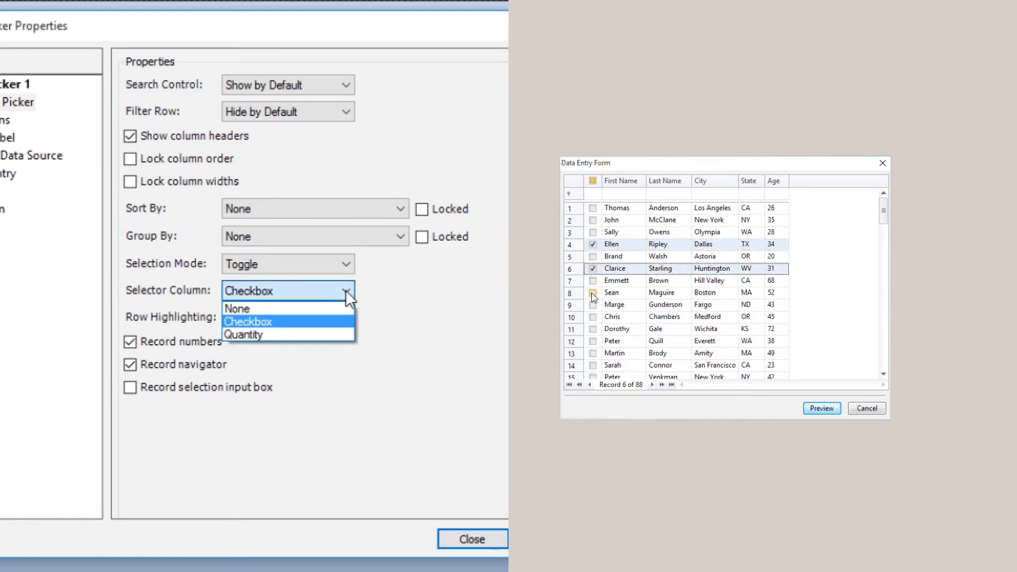
click(326, 333)
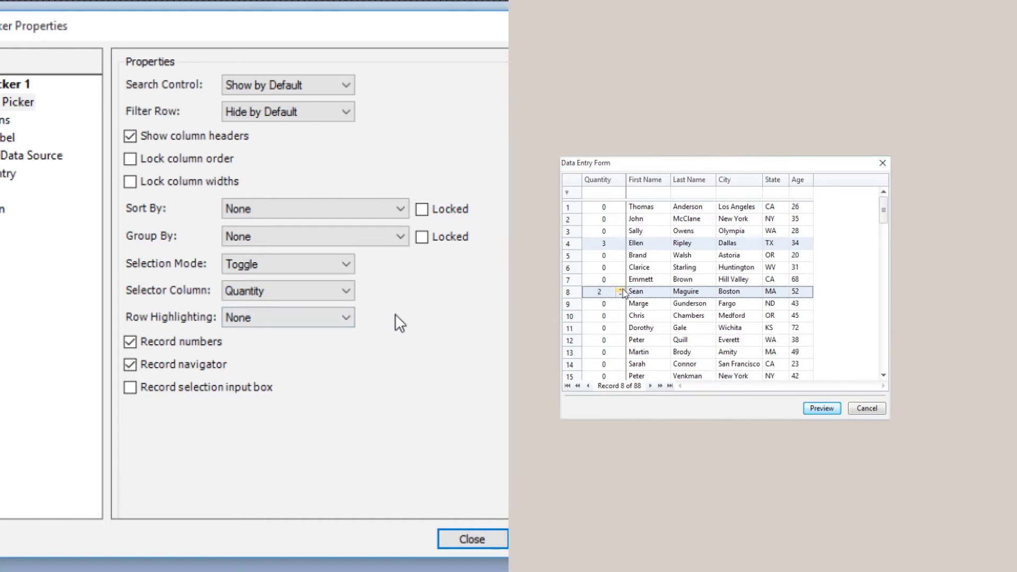
Set Selector Column to None, preview Even, Odd and Both row highlighting, then set highlighting to None.
click(340, 292)
click(328, 306)
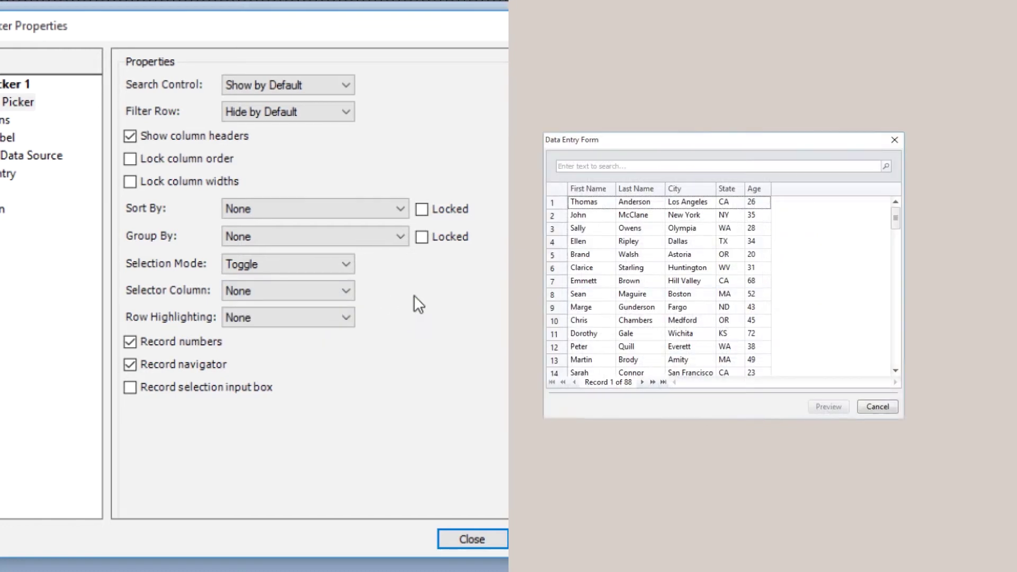
click(345, 316)
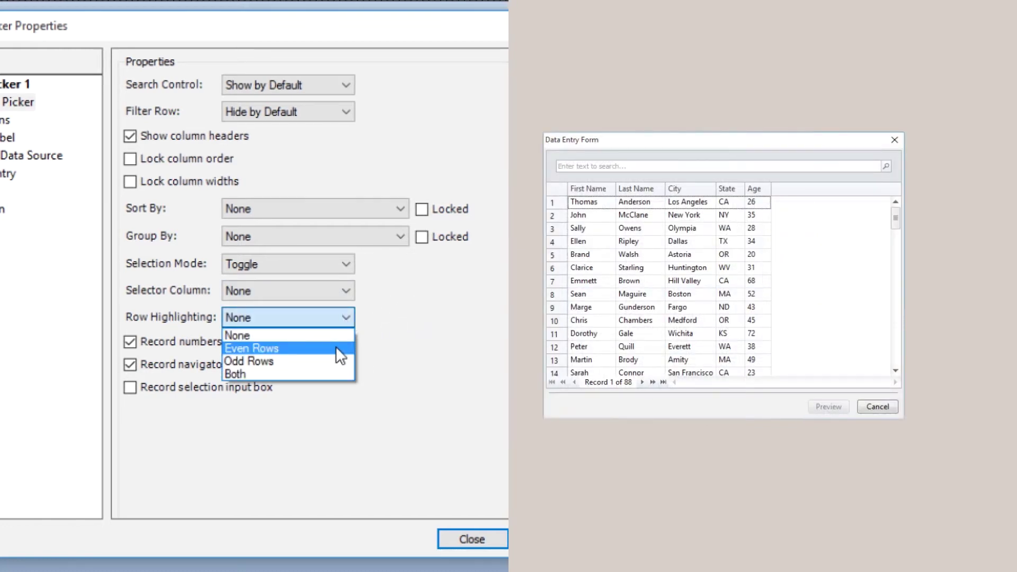
click(335, 346)
click(345, 317)
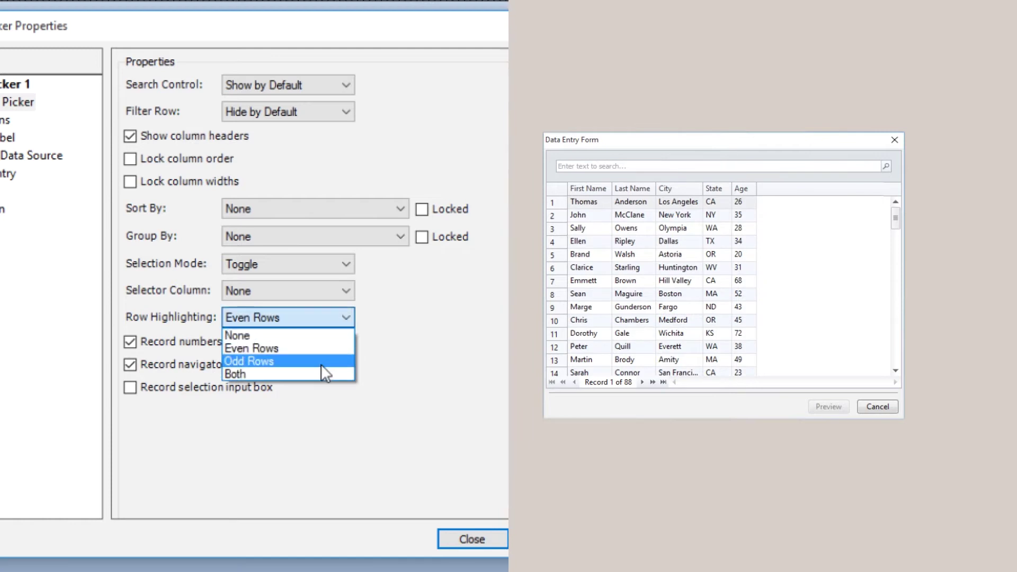
click(326, 359)
click(346, 314)
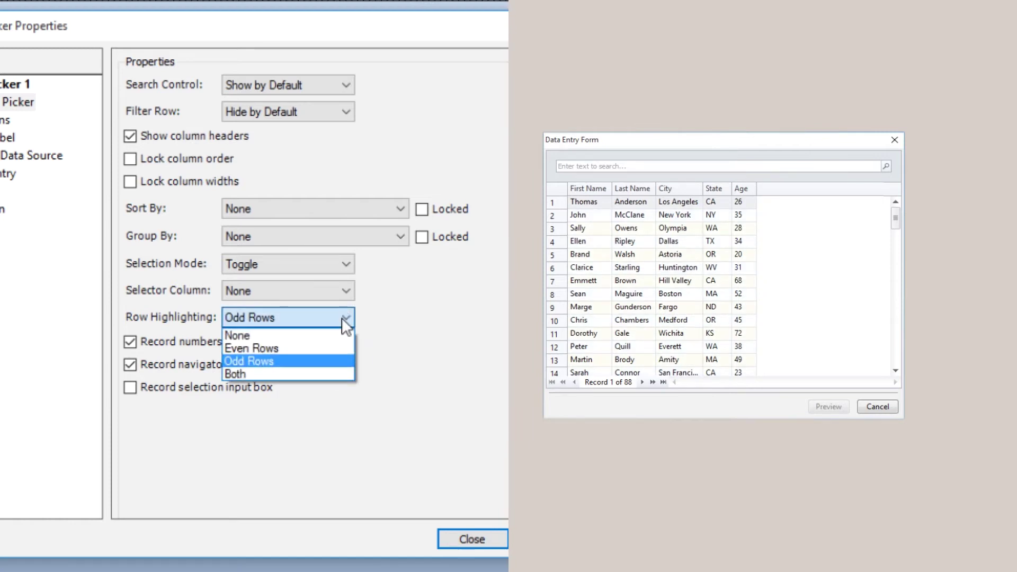
click(321, 373)
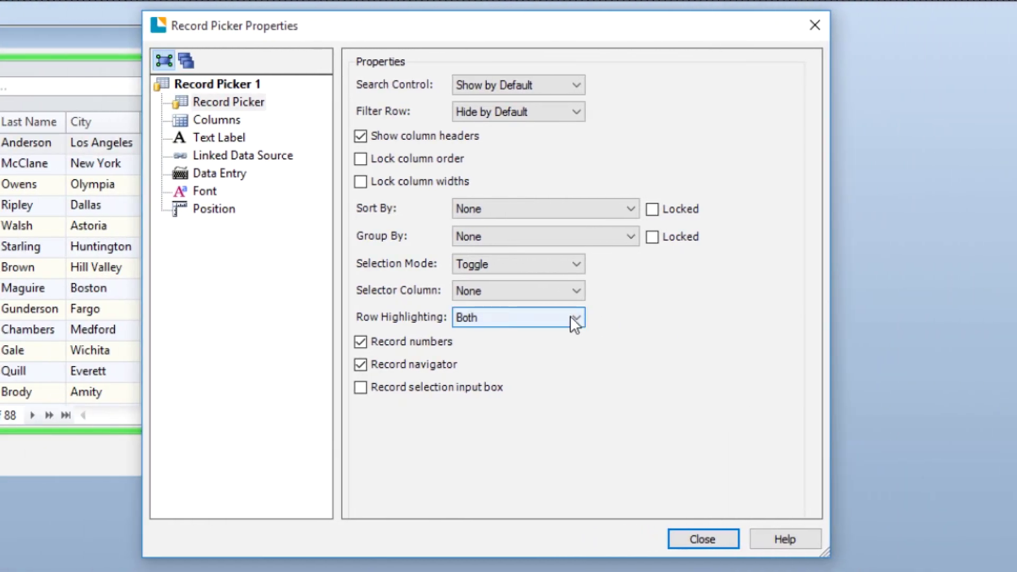
click(346, 315)
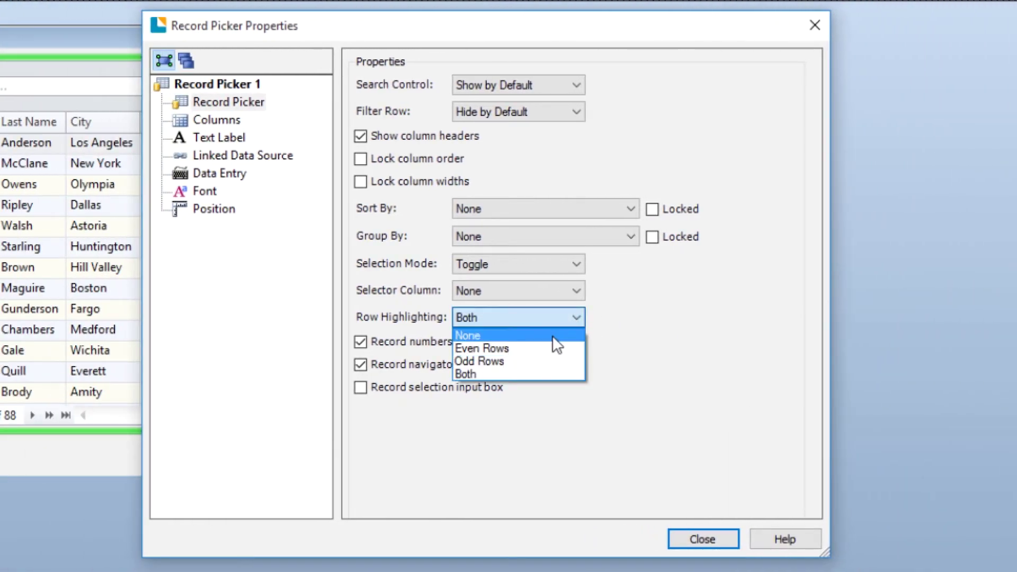
click(556, 335)
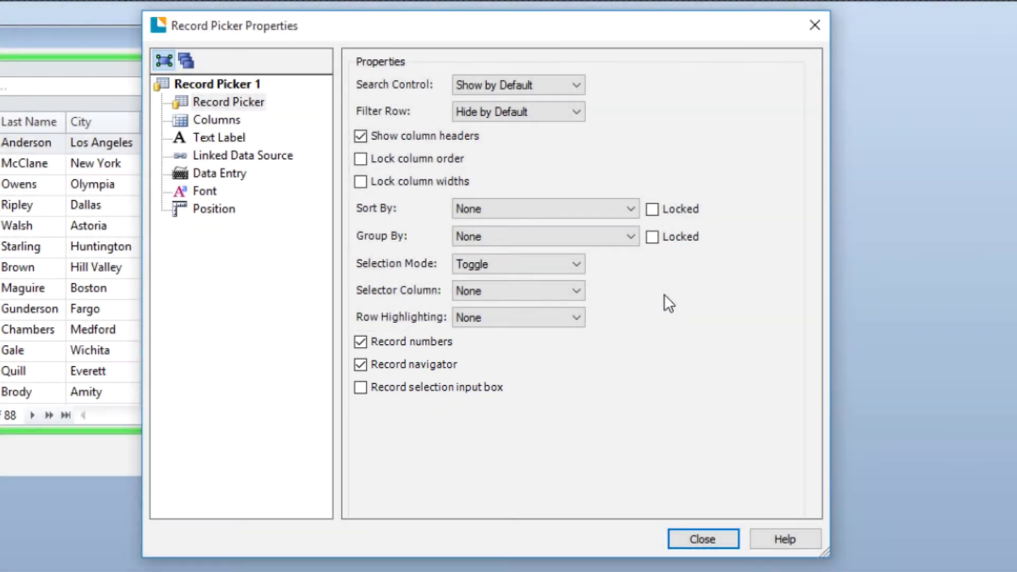
Turn off record numbers, navigate back to the first record, and enable the Record selection input box with ',3,7-1' typed.
click(360, 341)
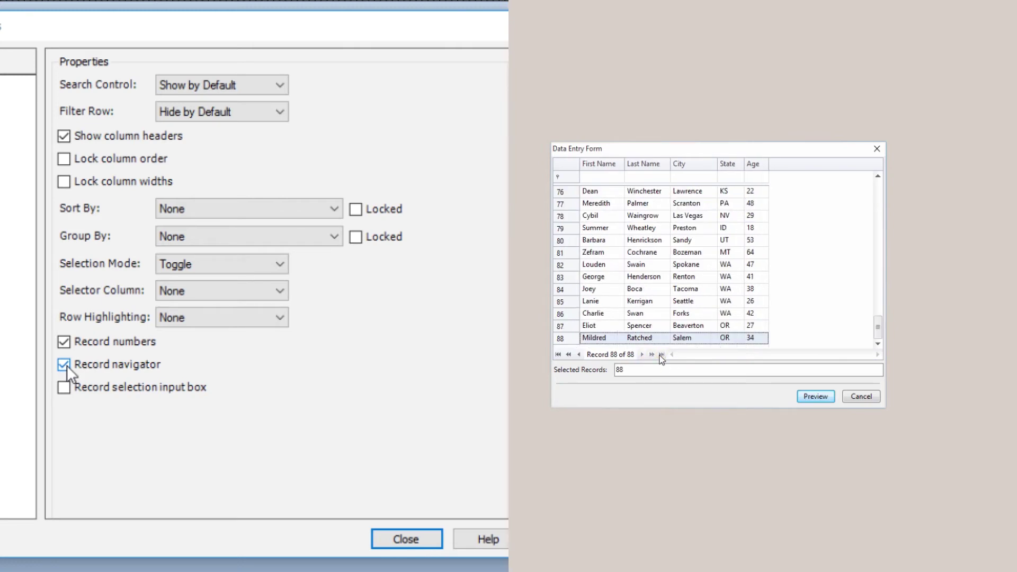
click(578, 354)
click(579, 354)
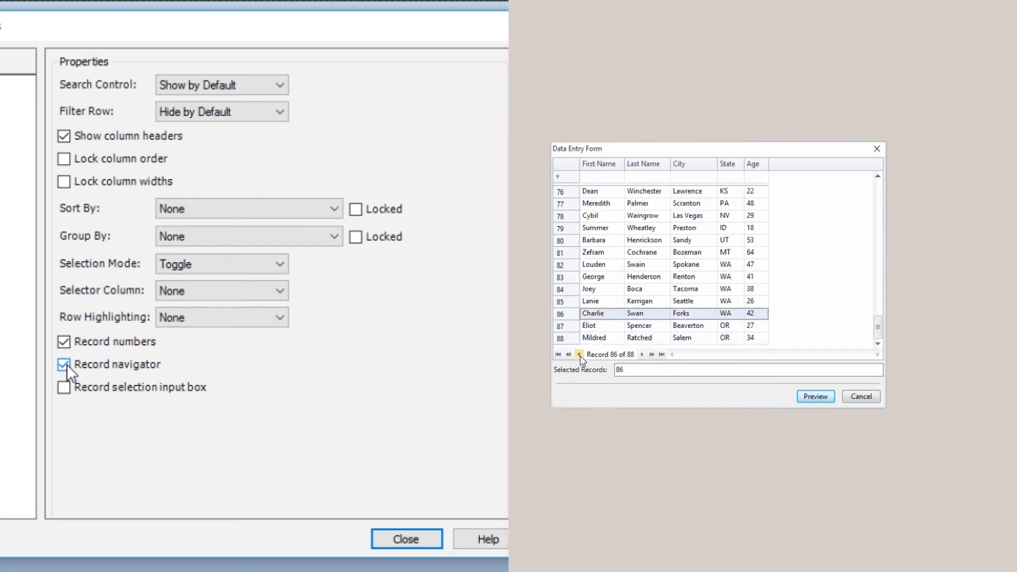
click(568, 354)
click(558, 354)
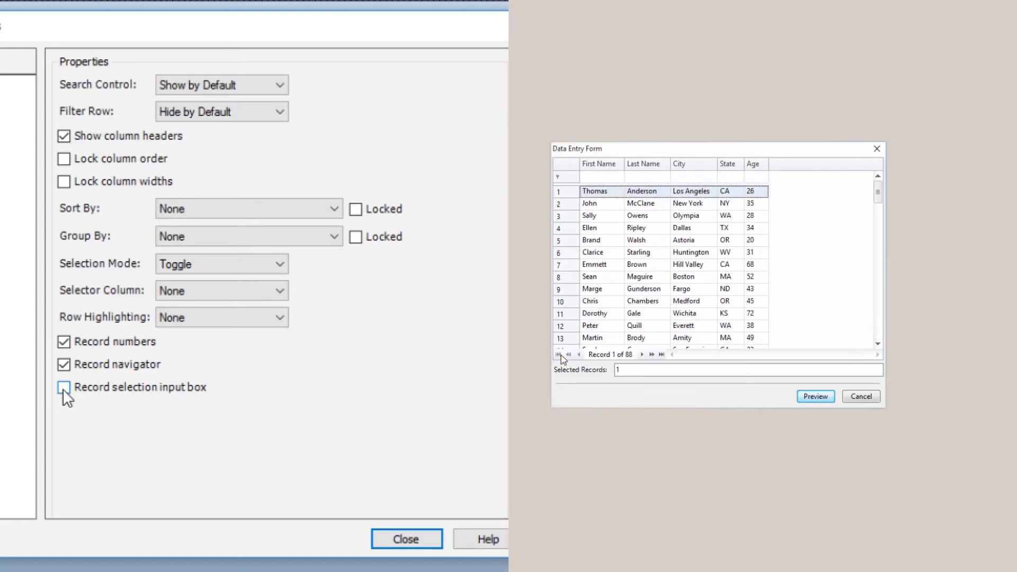
click(64, 388)
text(,3,)
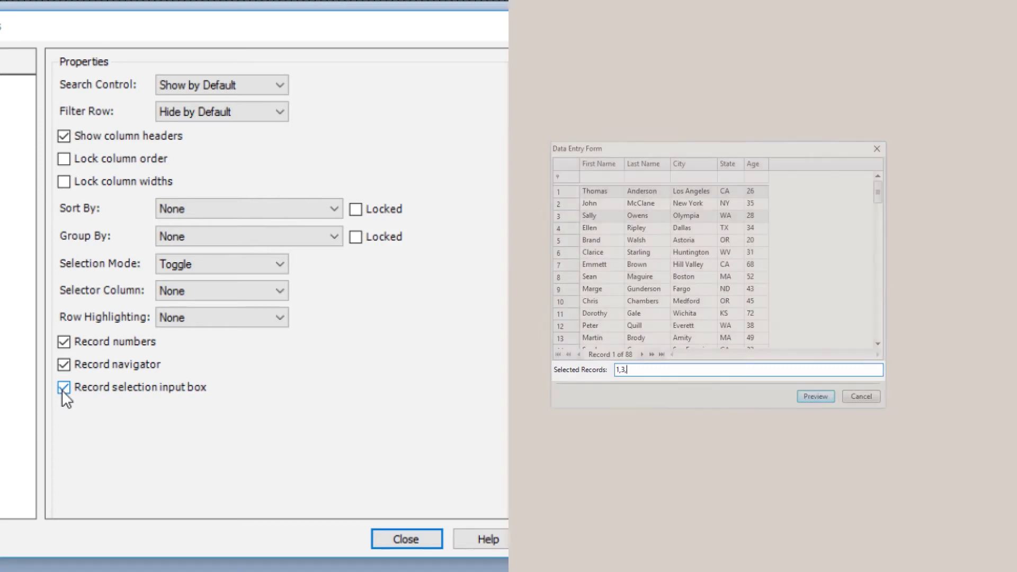
text(7-)
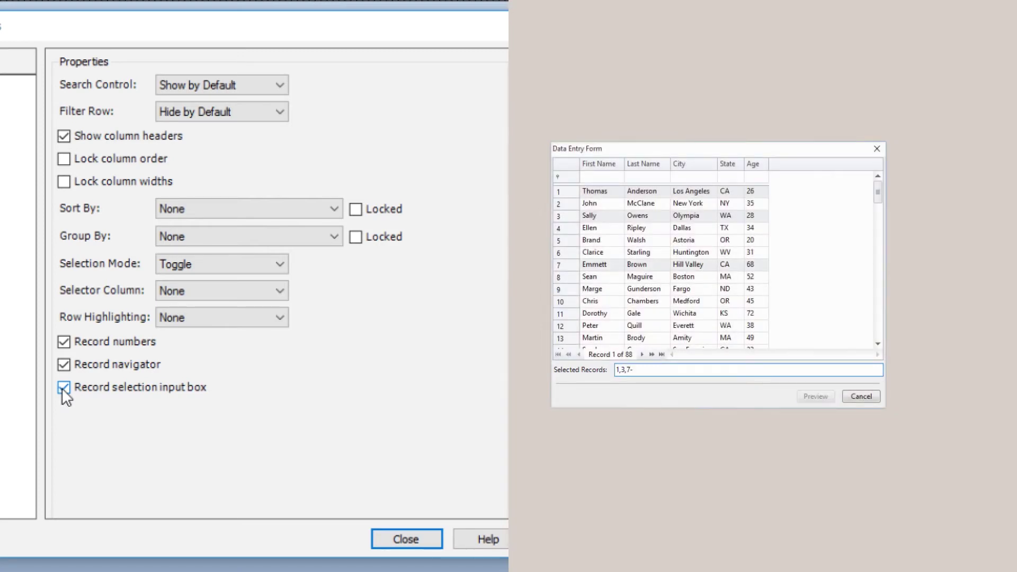
text(10)
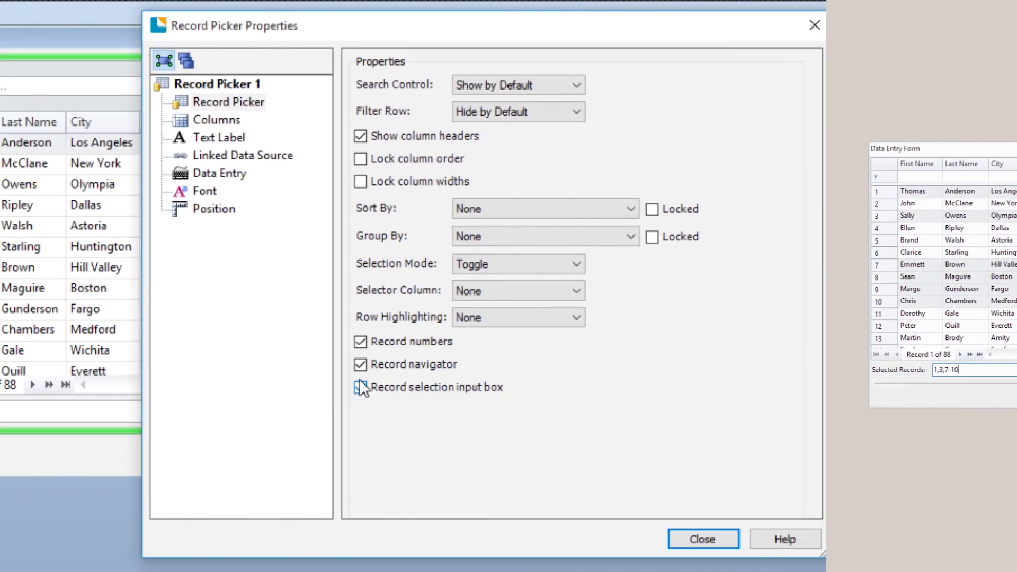
In Column Properties, set the First Name Background Color to the light grey swatch (224, 224, 224).
click(221, 121)
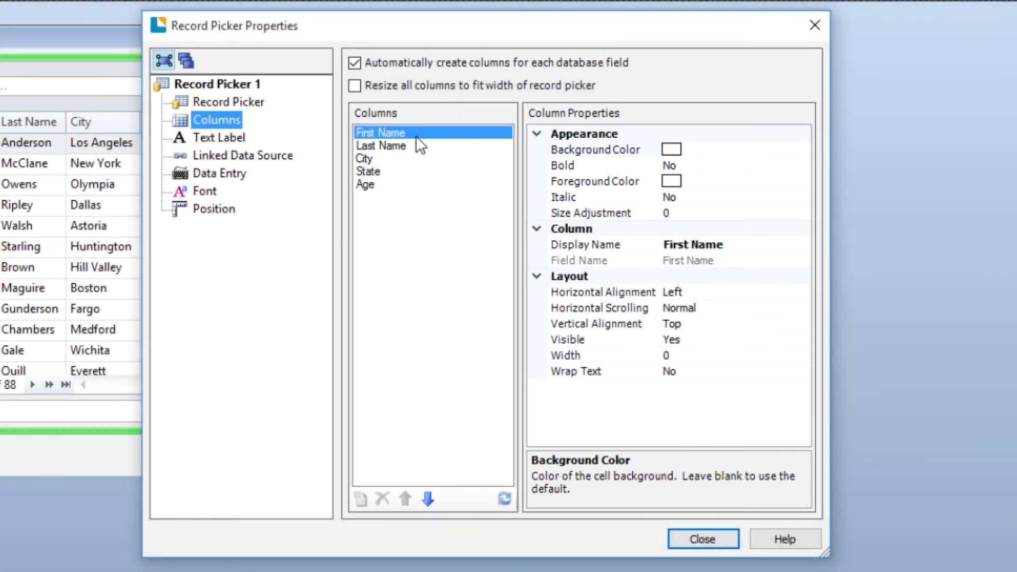
click(575, 149)
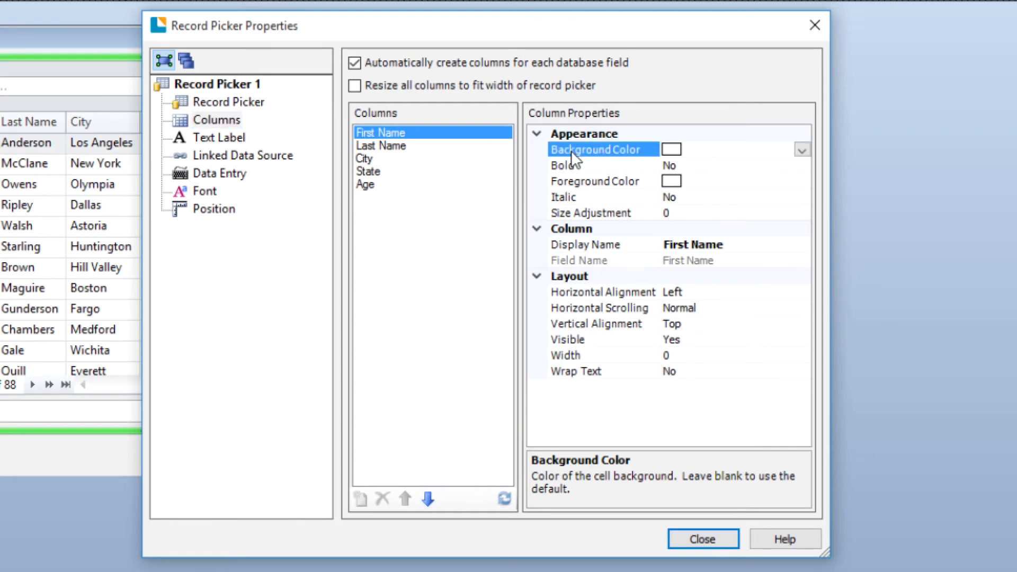
click(801, 151)
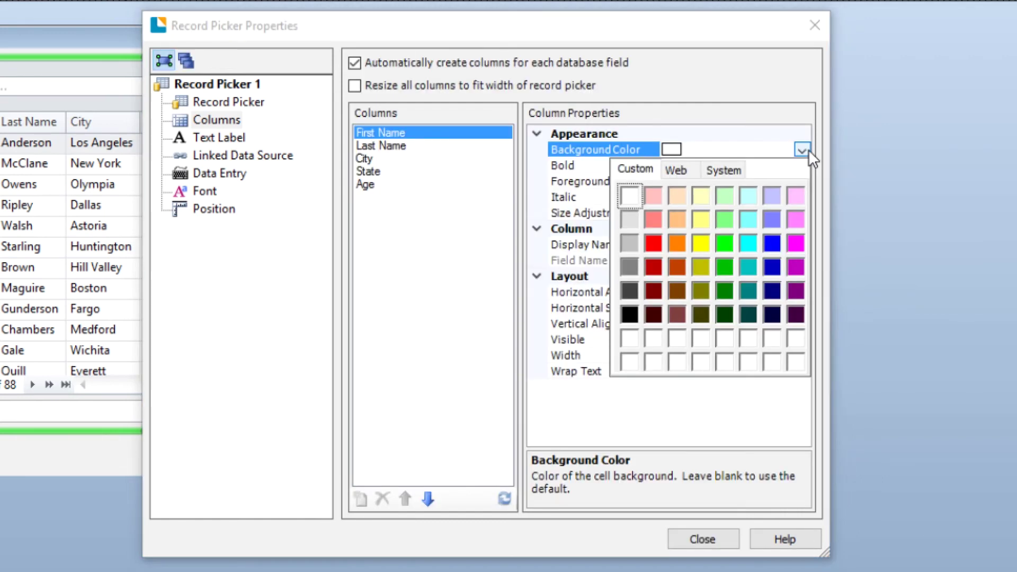
click(628, 220)
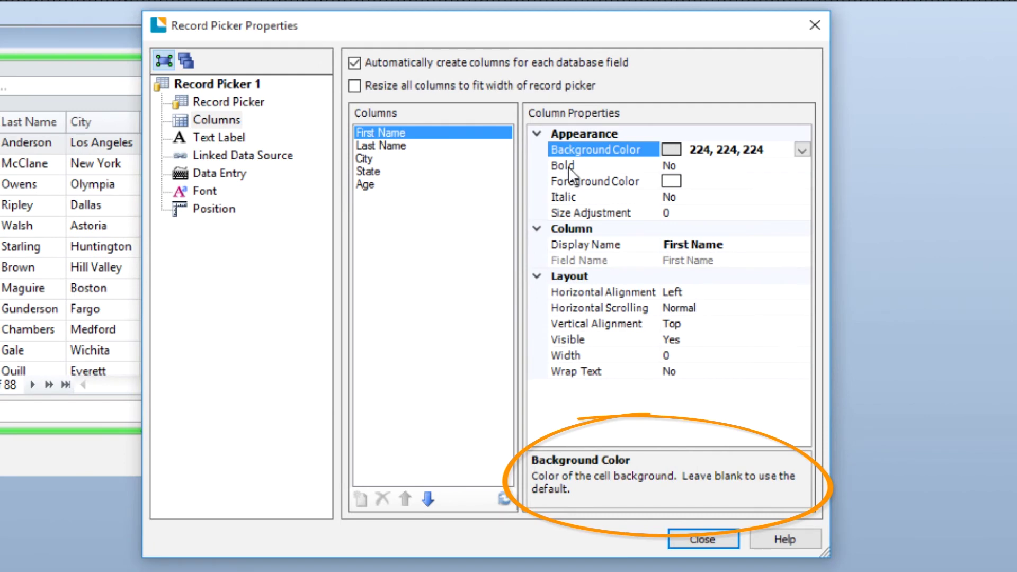
Keep First Name's Bold at No and set its Size Adjustment to 2.
click(569, 167)
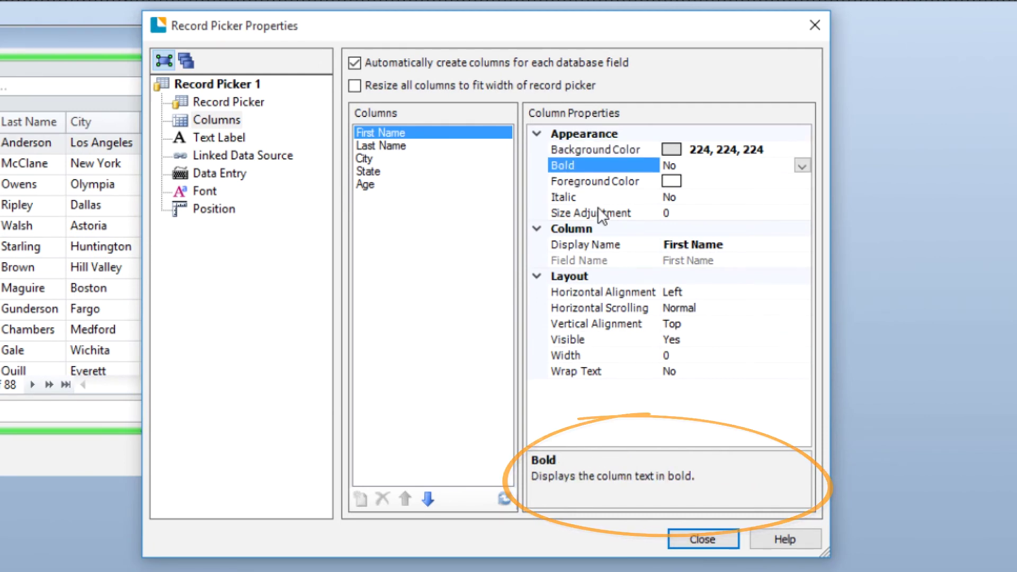
click(801, 166)
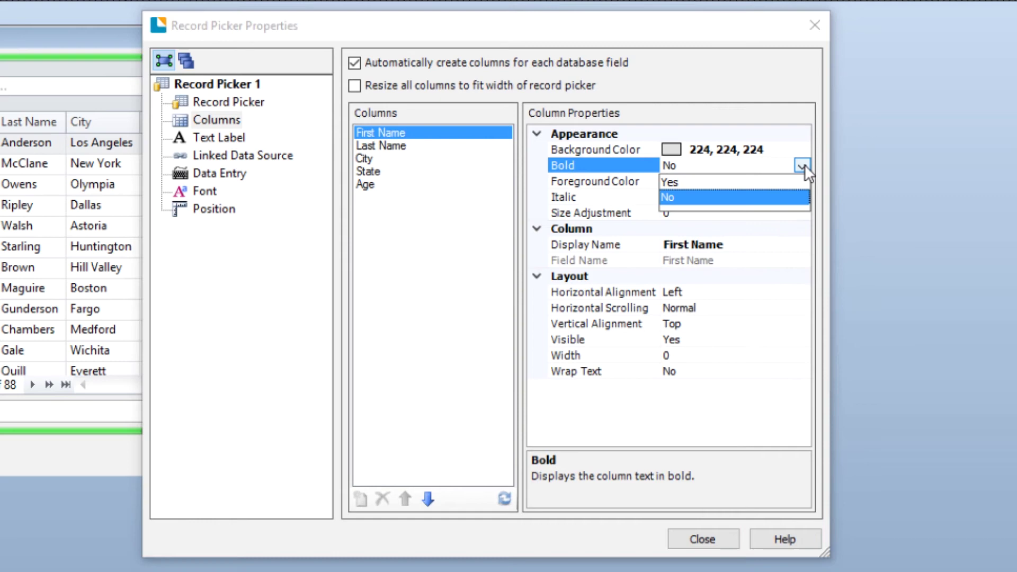
click(803, 165)
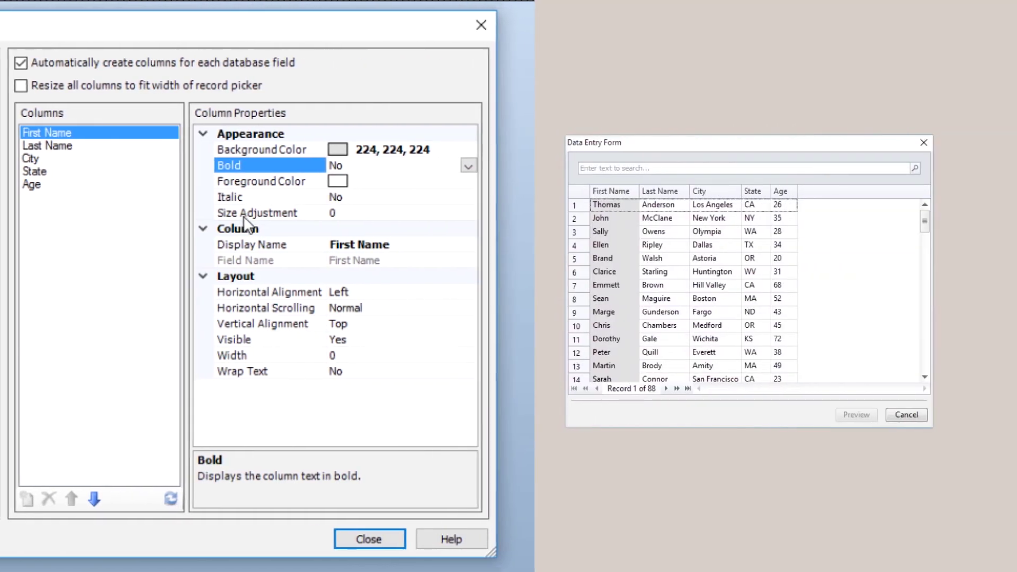
click(243, 212)
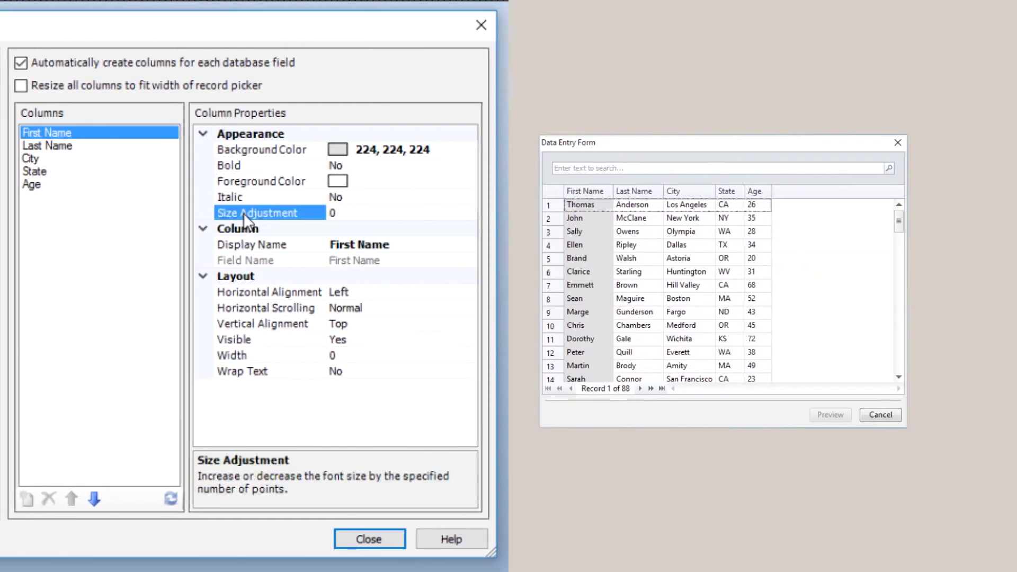
click(346, 213)
drag(347, 213, 291, 214)
text(2)
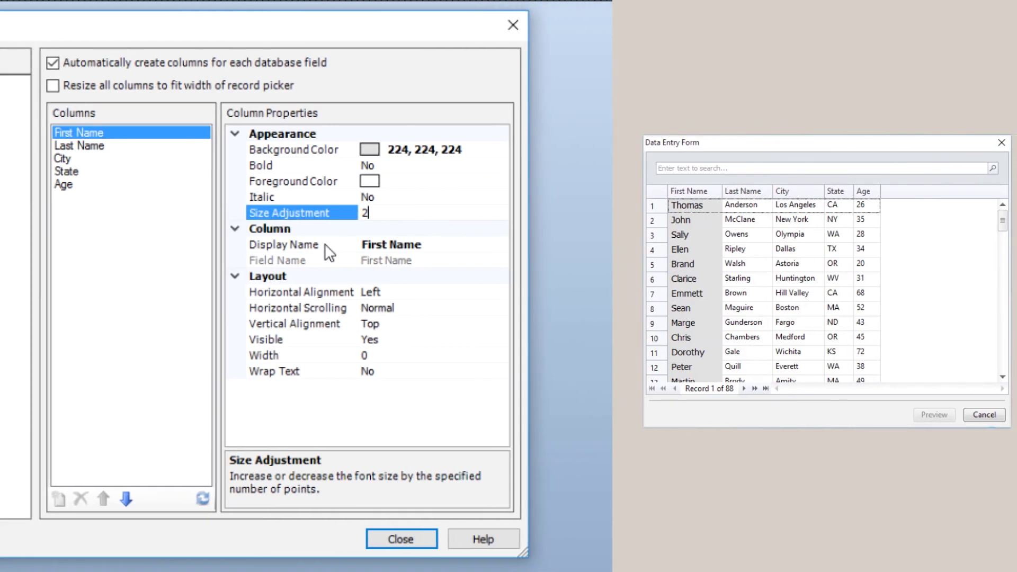
click(293, 244)
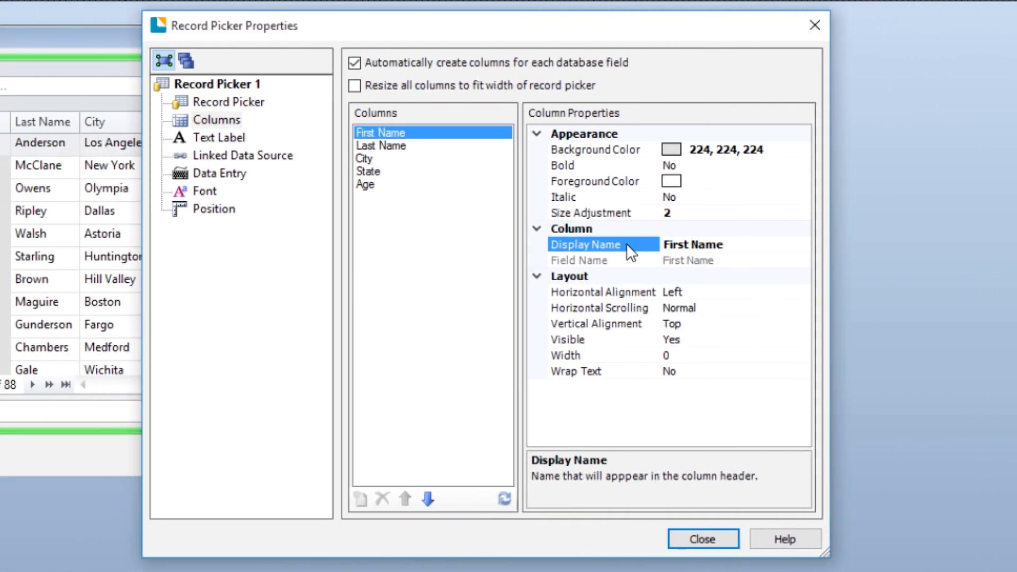
Set First Name's Visible to No, then back to Yes.
drag(739, 247, 647, 241)
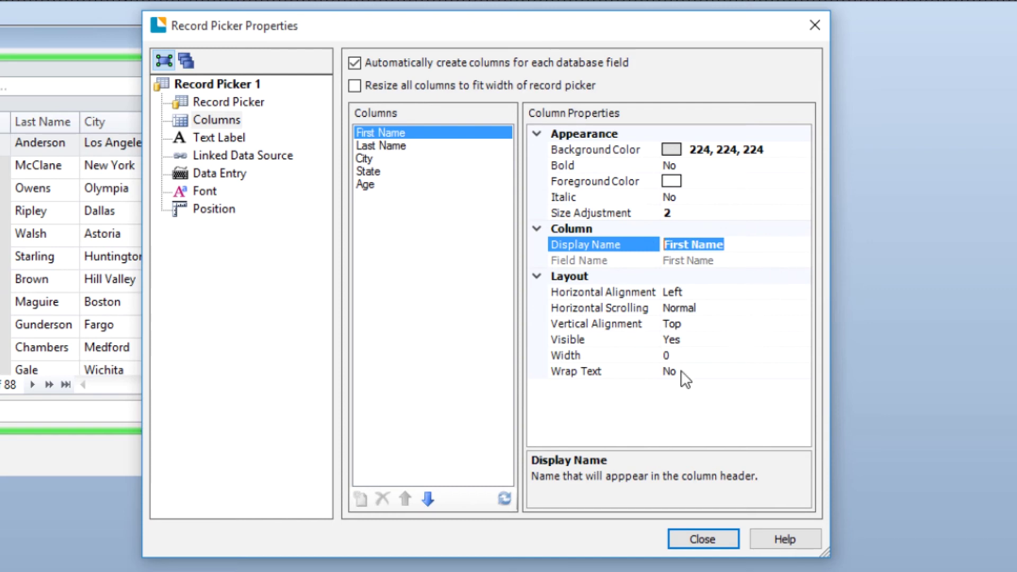
click(566, 341)
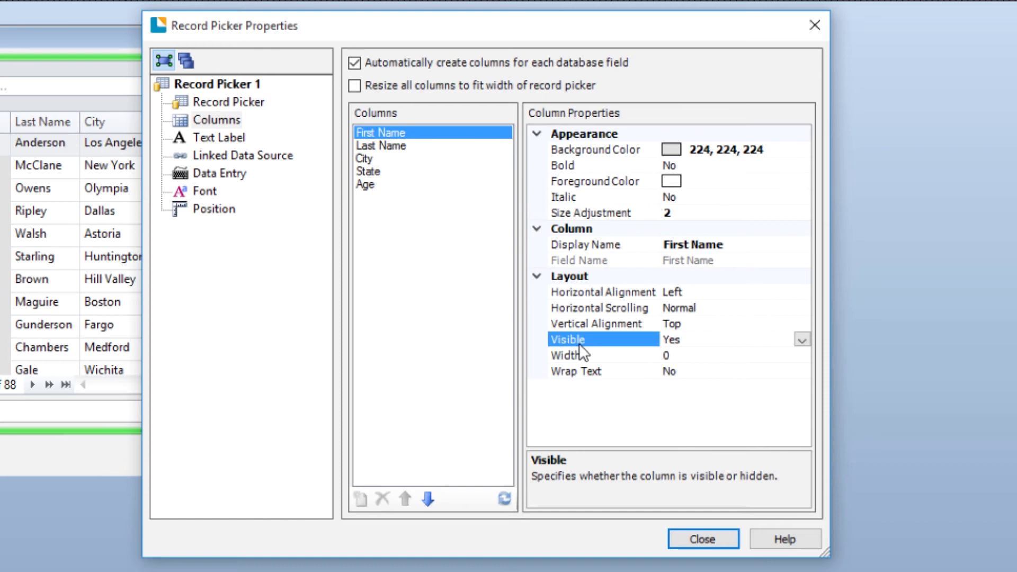
click(802, 339)
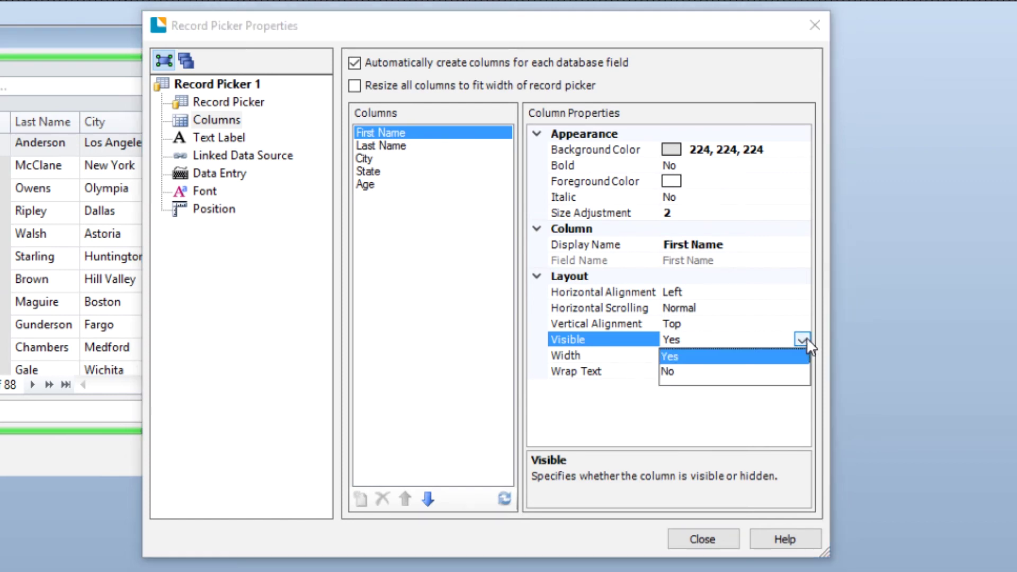
click(680, 370)
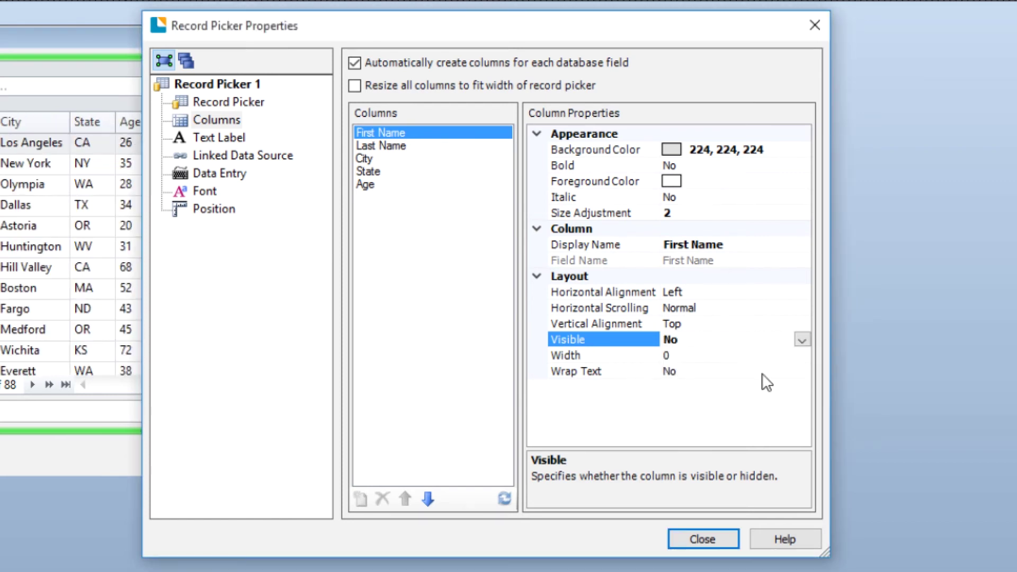
click(801, 340)
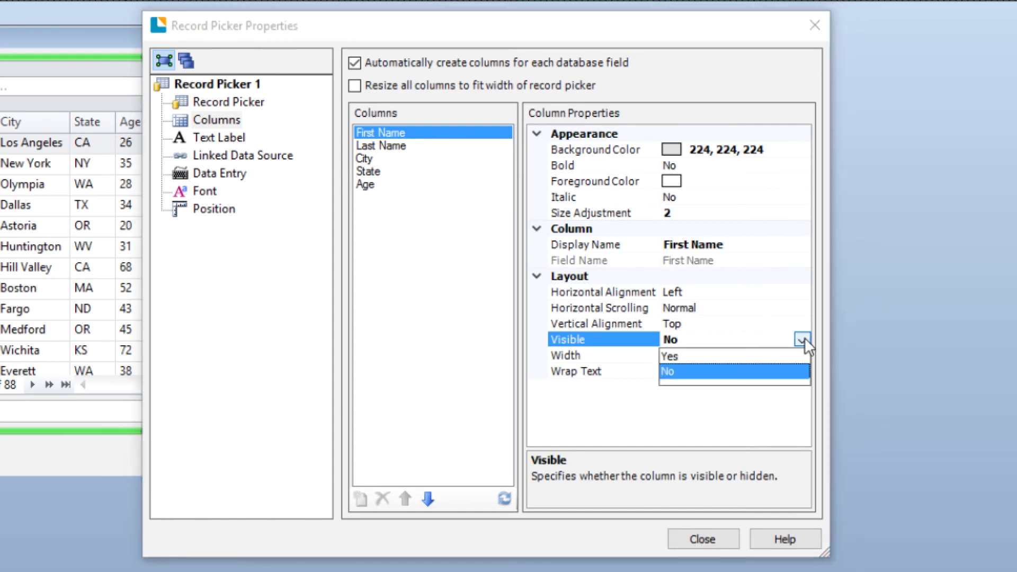
click(801, 357)
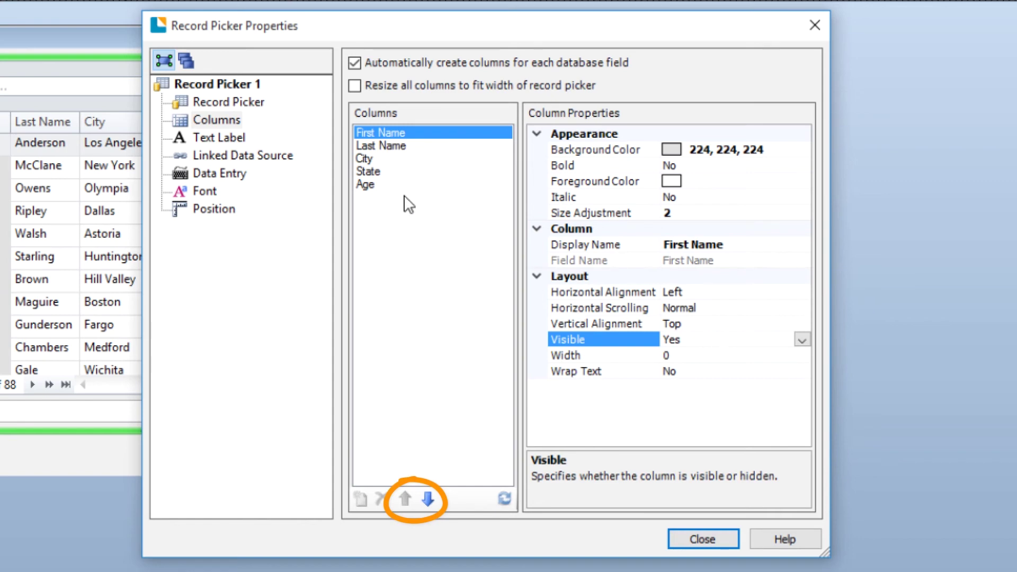
Move the Age column up three places and down one so it follows Last Name.
click(371, 186)
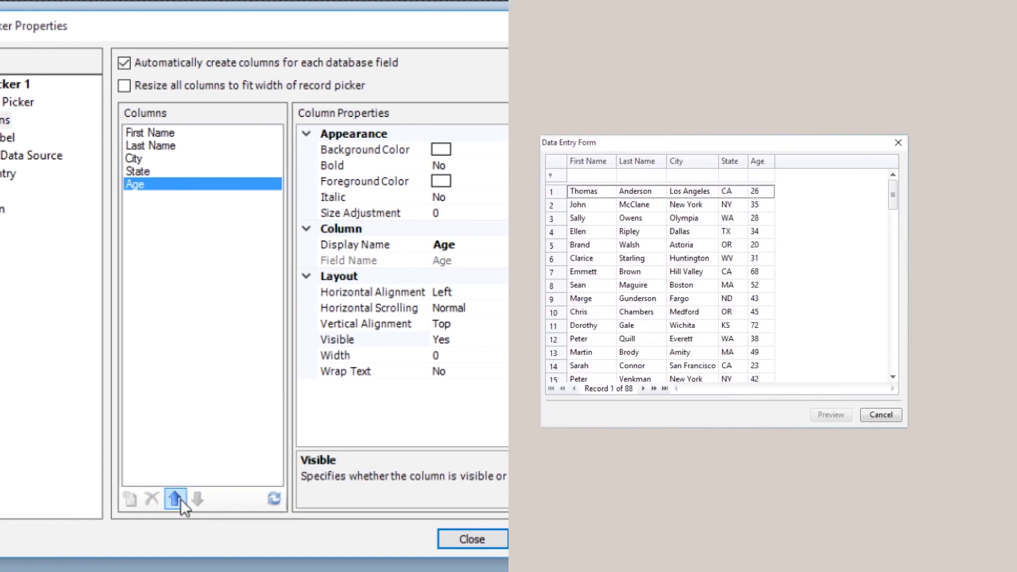
click(385, 499)
click(175, 499)
click(176, 500)
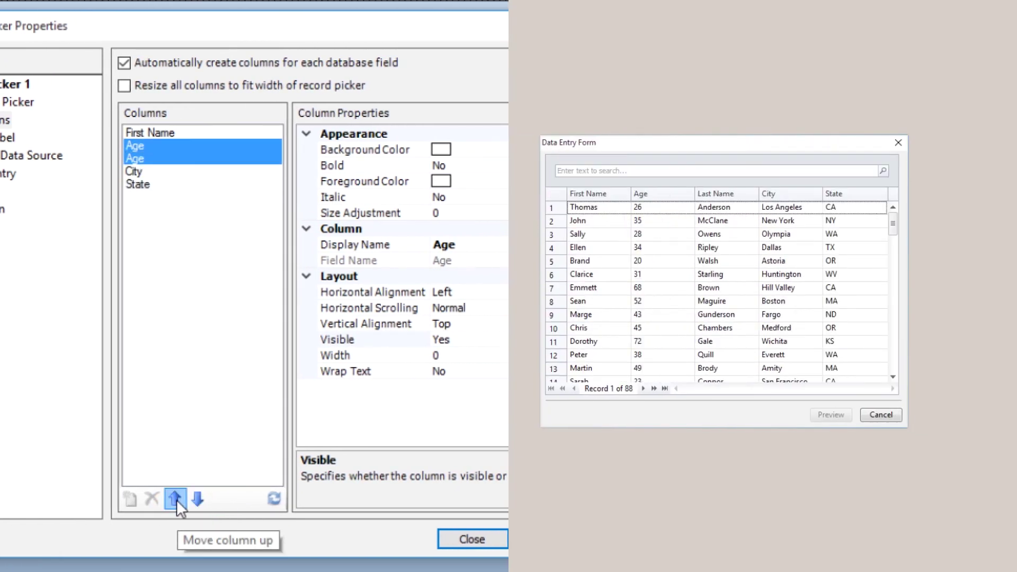
click(196, 502)
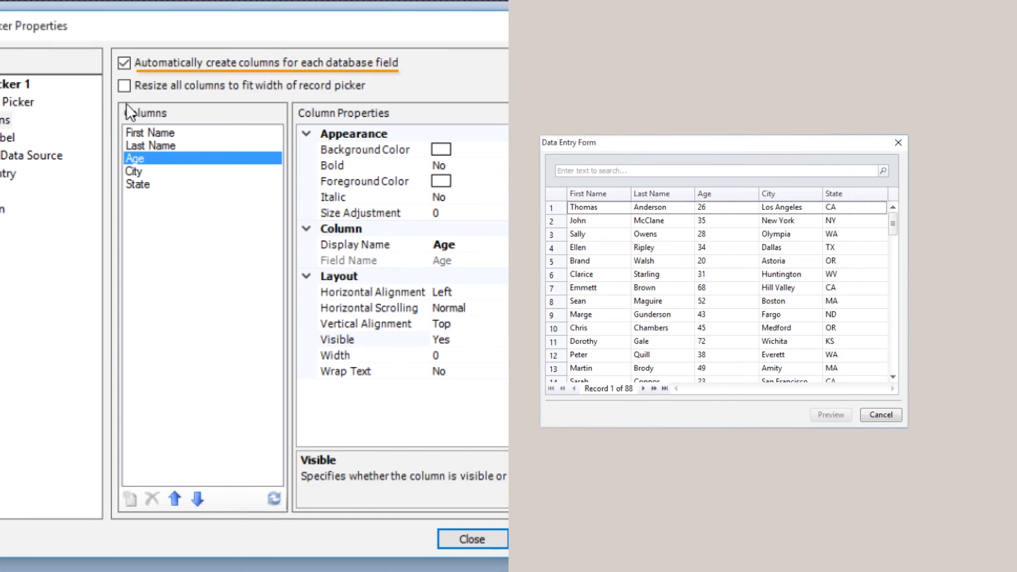
Turn off automatic column creation and delete the Age column, leaving First Name, Last Name, City, State.
click(126, 64)
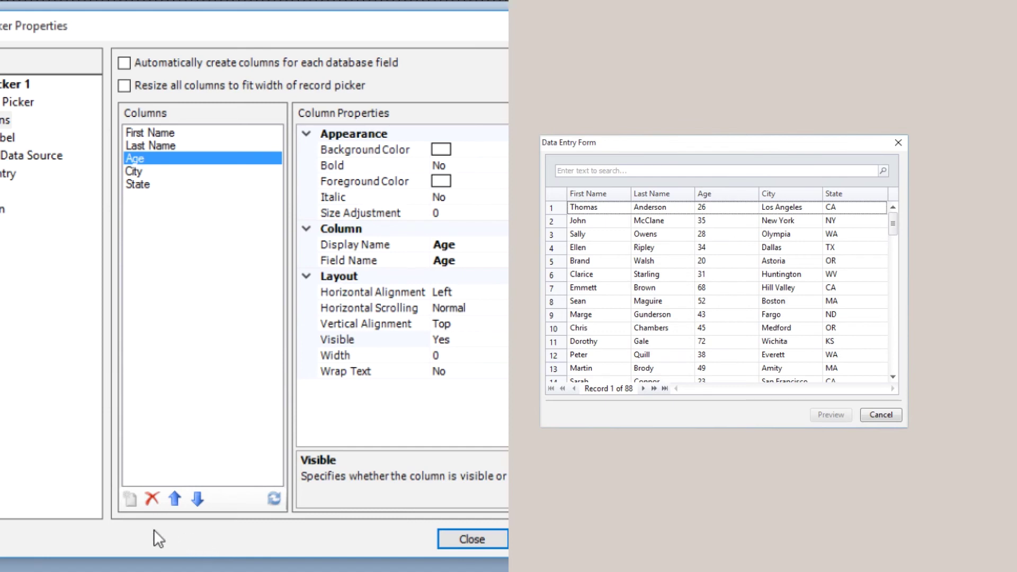
click(152, 499)
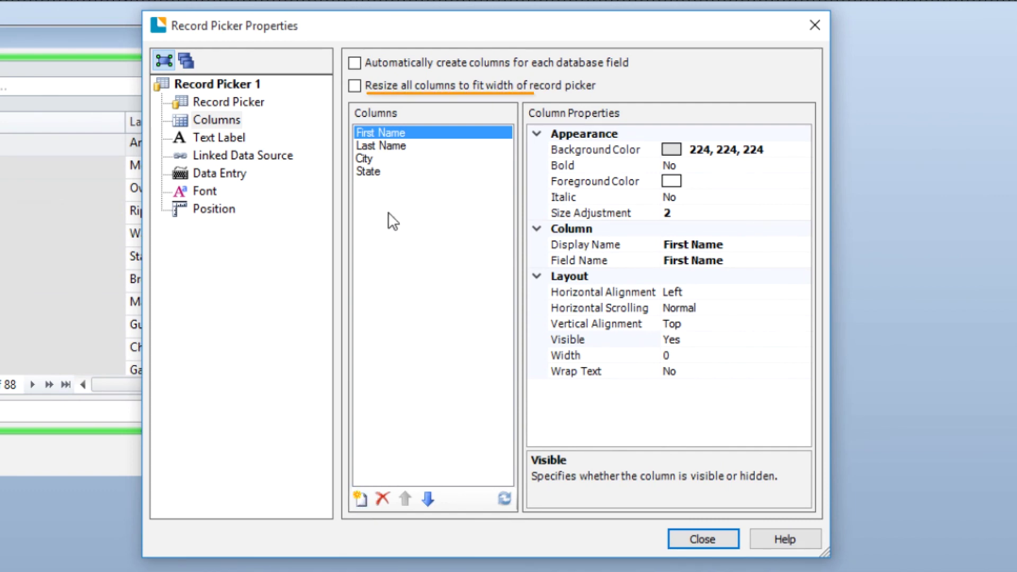
Turn on 'Resize all columns to fit width of record picker'.
click(354, 84)
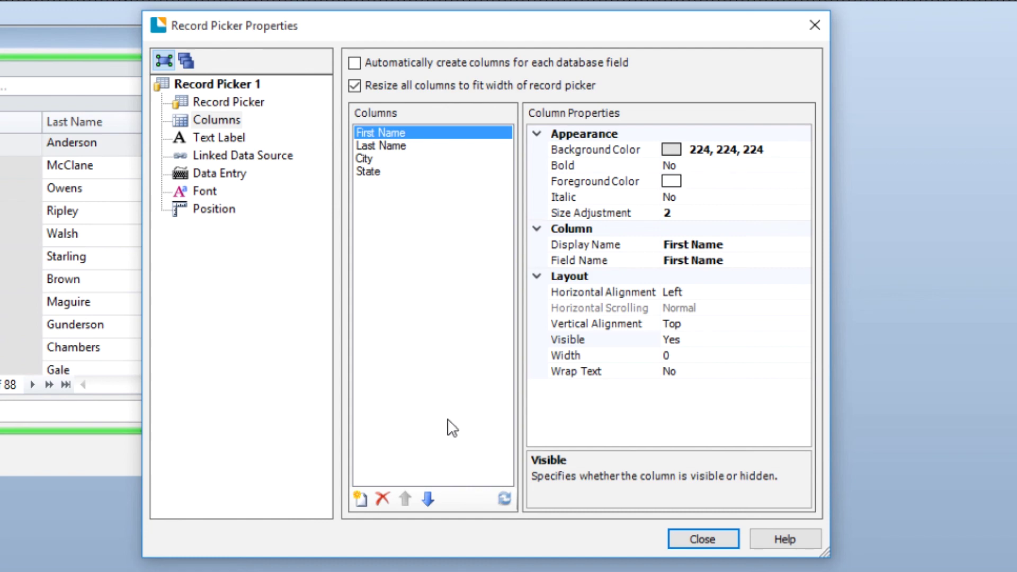
Change the record picker font to Segoe UI Black, Black Italic style, size 12.
click(198, 191)
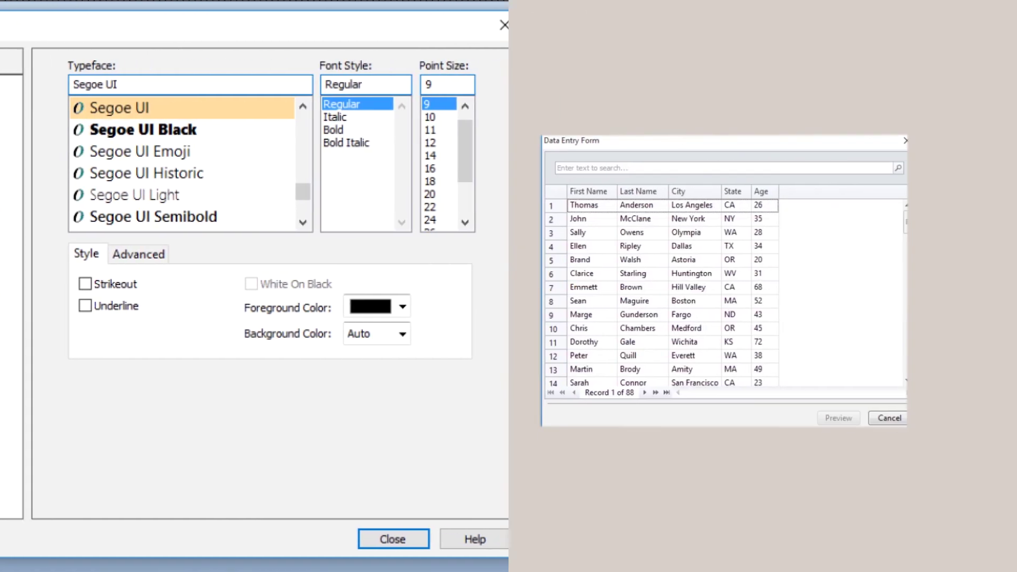
click(139, 131)
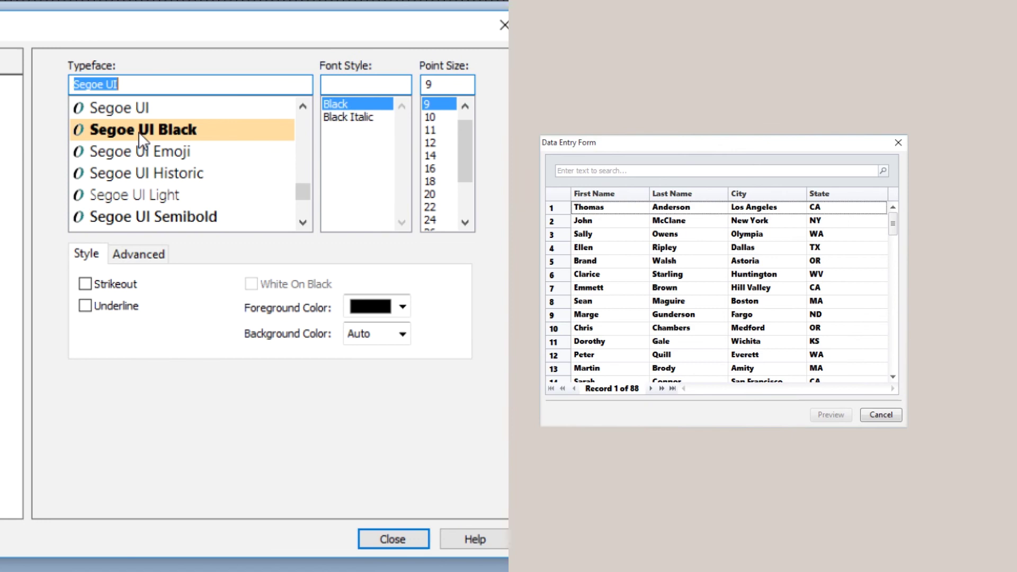
click(350, 118)
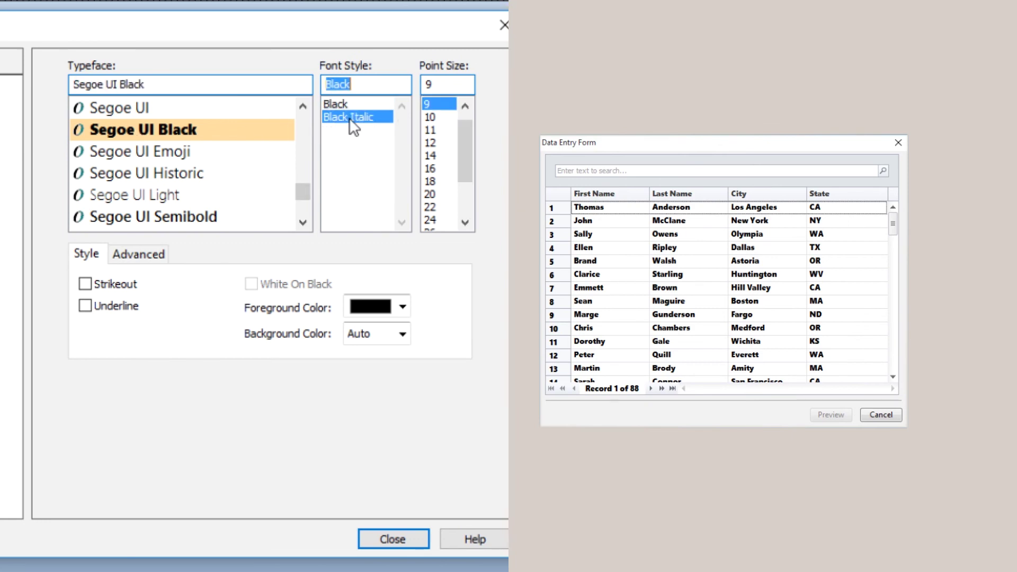
click(433, 144)
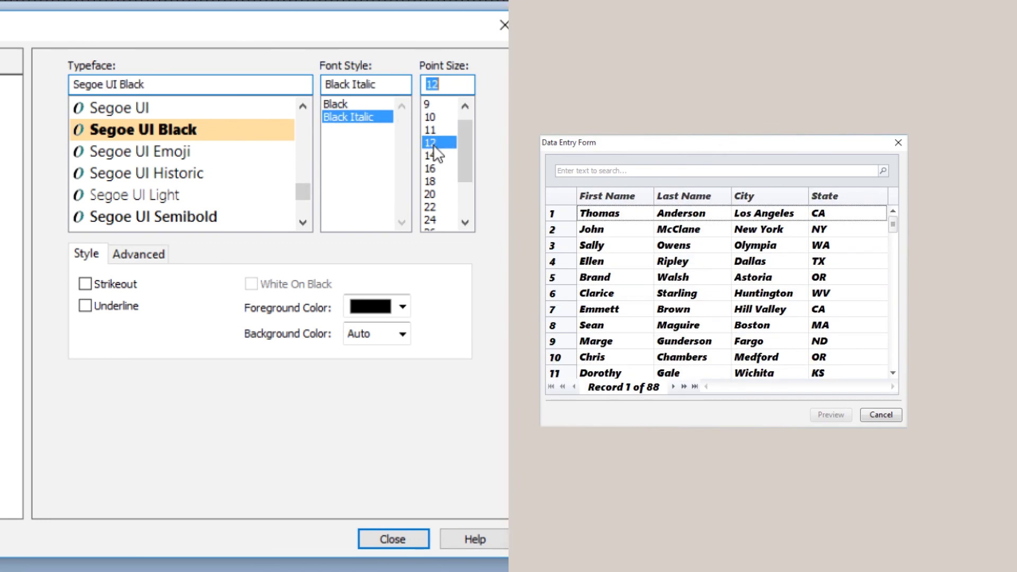